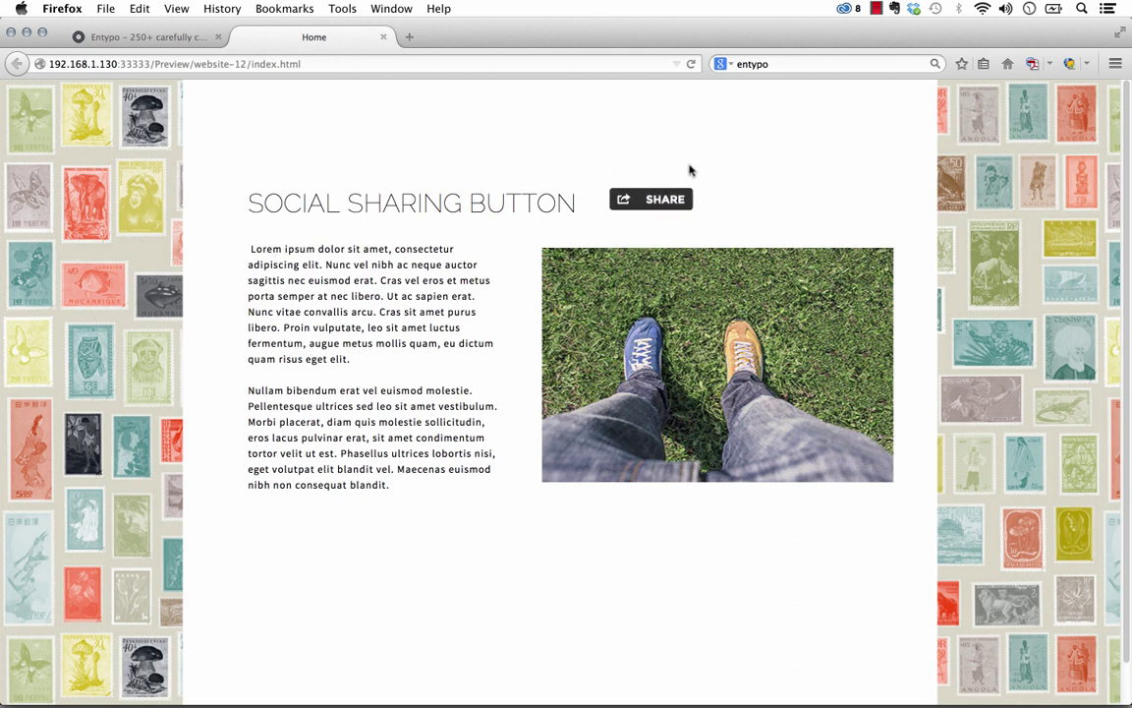
- Expand the share flyout in the Firefox preview to show the Pinterest, Twitter, Facebook, Google+ and Telegram icons
{"action": "left_click", "coordinate": [659, 202]}
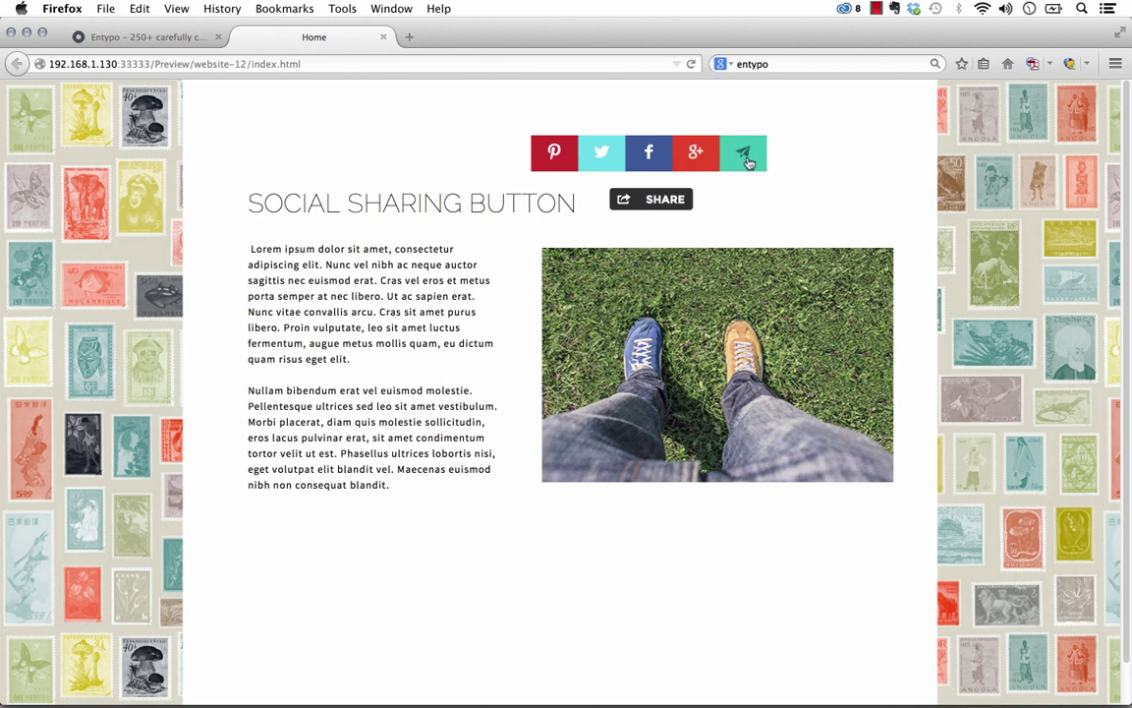
- Try the Pinterest share link, moving its pop-up aside before closing it
{"action": "left_click", "coordinate": [556, 159]}
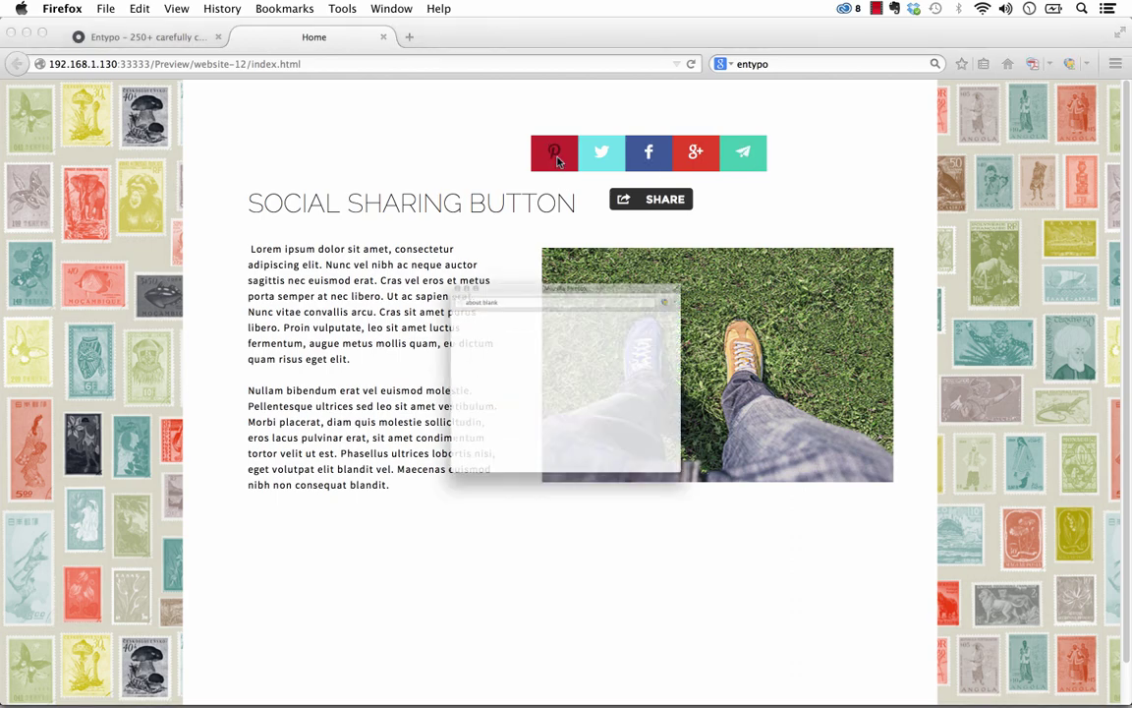
{"action": "left_click_drag", "start_coordinate": [557, 228], "coordinate": [486, 234]}
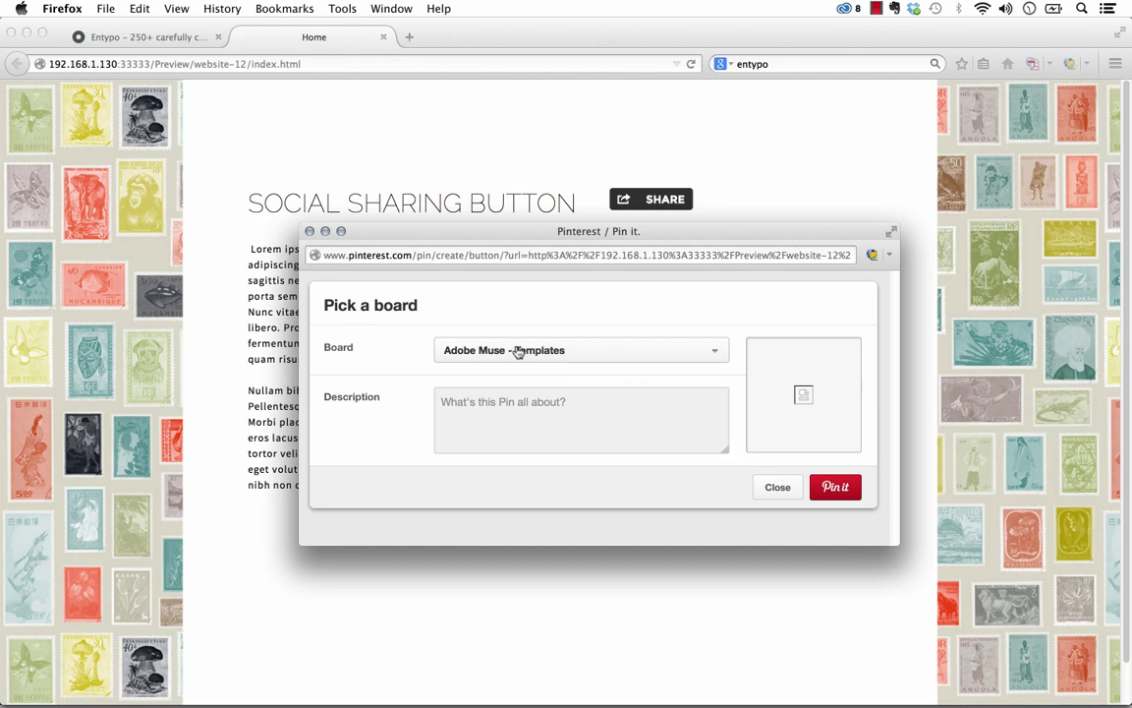
{"action": "left_click", "coordinate": [310, 232]}
- Try the Twitter share link, select the prefilled page URL, then close the pop-up
{"action": "left_click", "coordinate": [651, 217]}
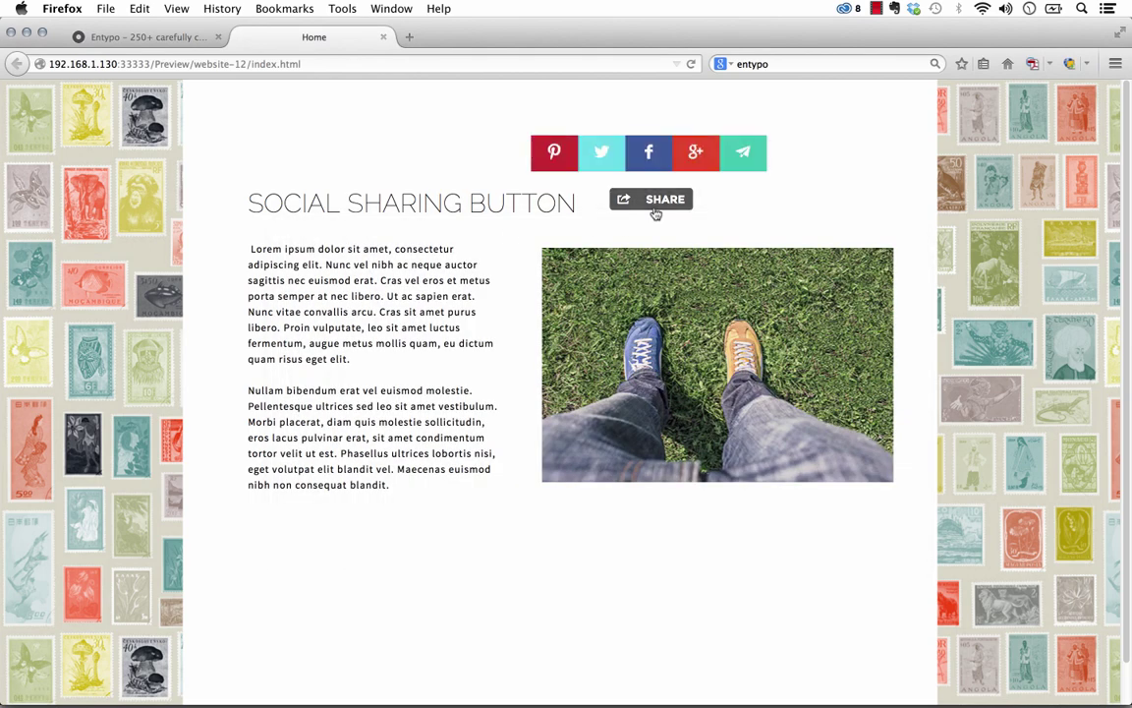
{"action": "left_click", "coordinate": [599, 165]}
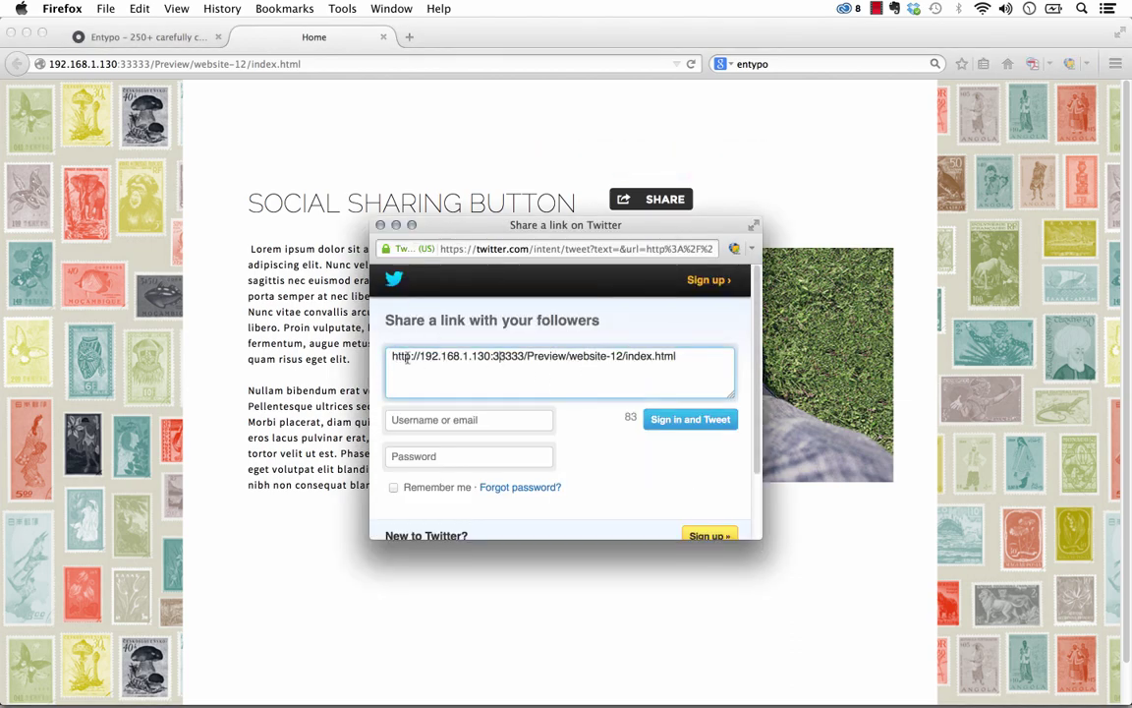
{"action": "left_click_drag", "start_coordinate": [392, 356], "coordinate": [671, 352]}
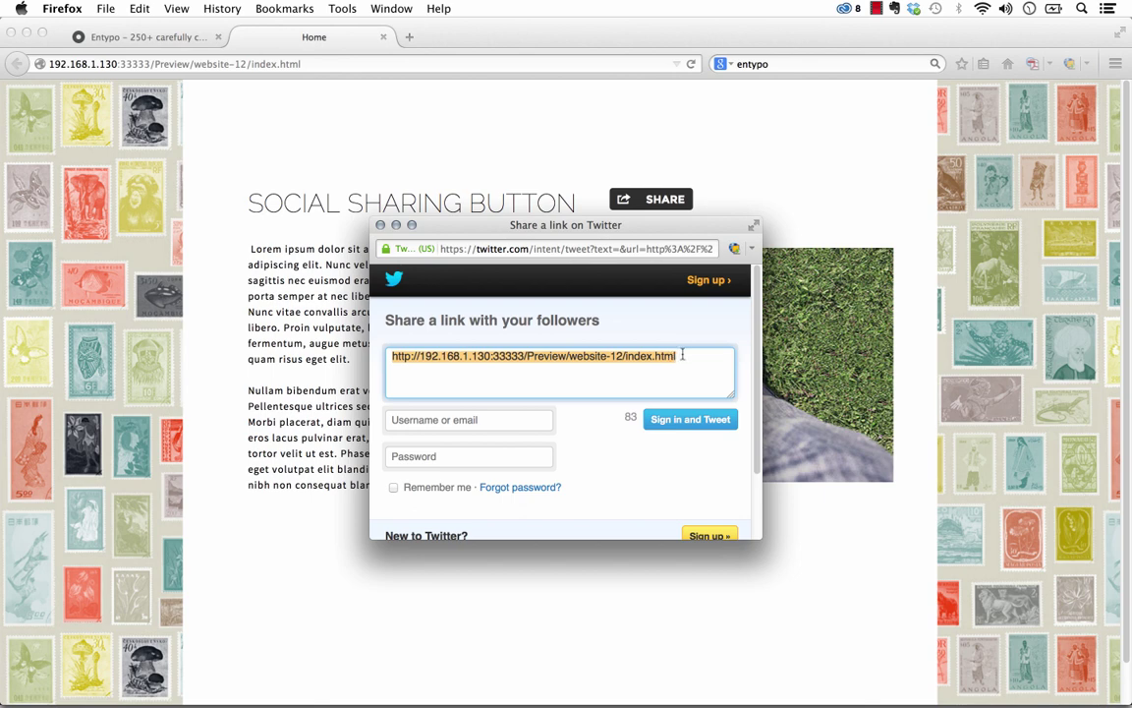
{"action": "left_click", "coordinate": [690, 359]}
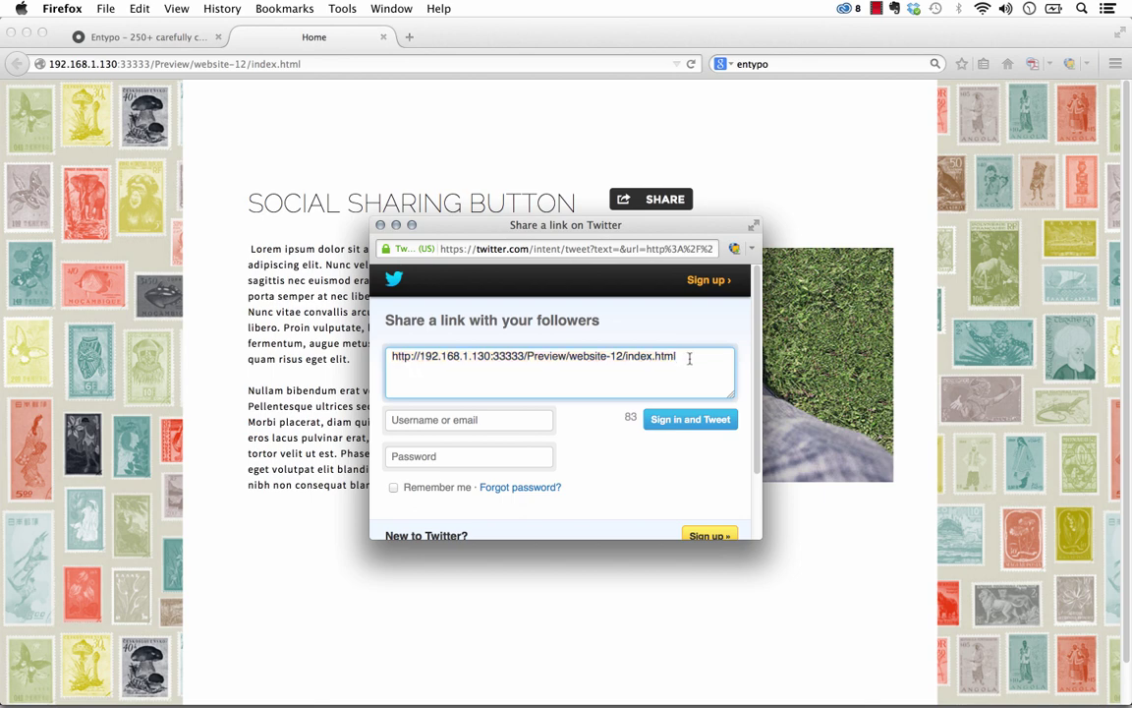
{"action": "left_click_drag", "start_coordinate": [690, 359], "coordinate": [360, 336]}
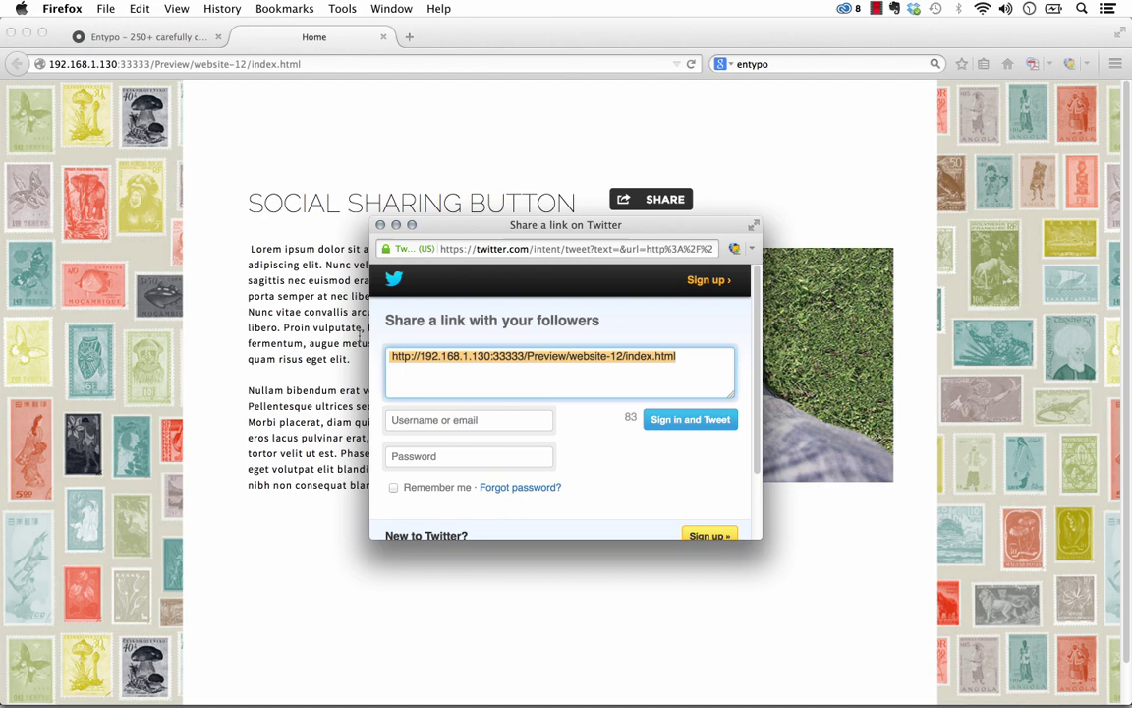
{"action": "left_click", "coordinate": [380, 225]}
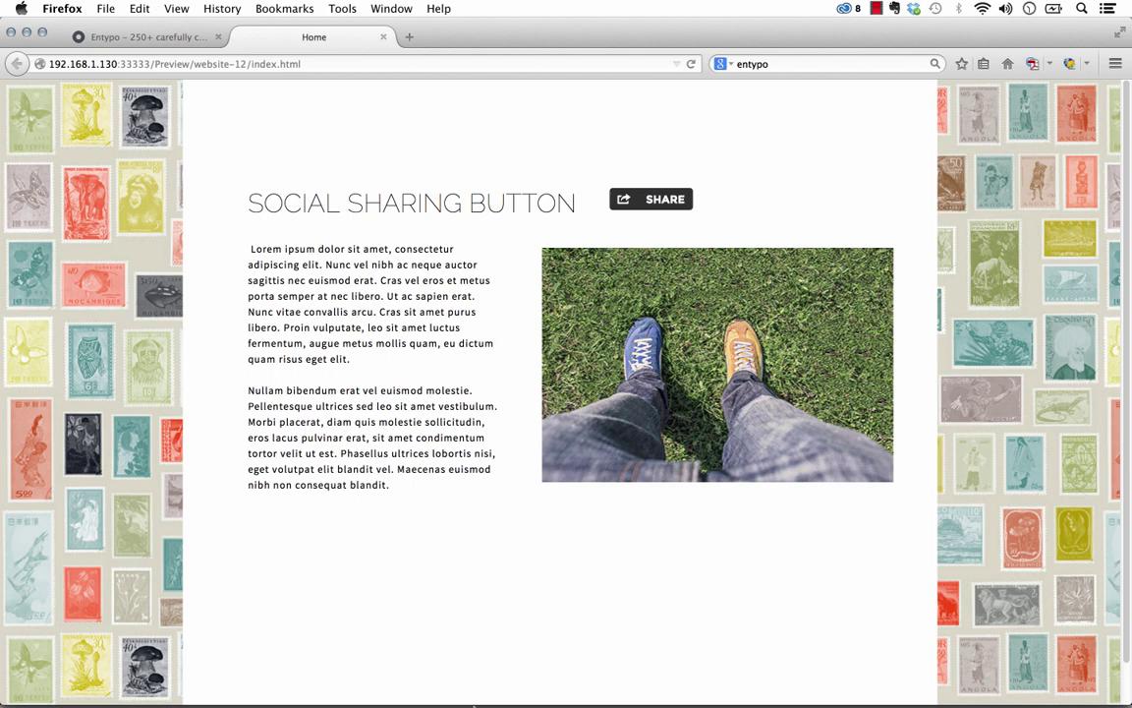
- Back in Muse, delete the existing share button widget
{"action": "left_click", "coordinate": [469, 678]}
{"action": "left_click", "coordinate": [618, 236]}
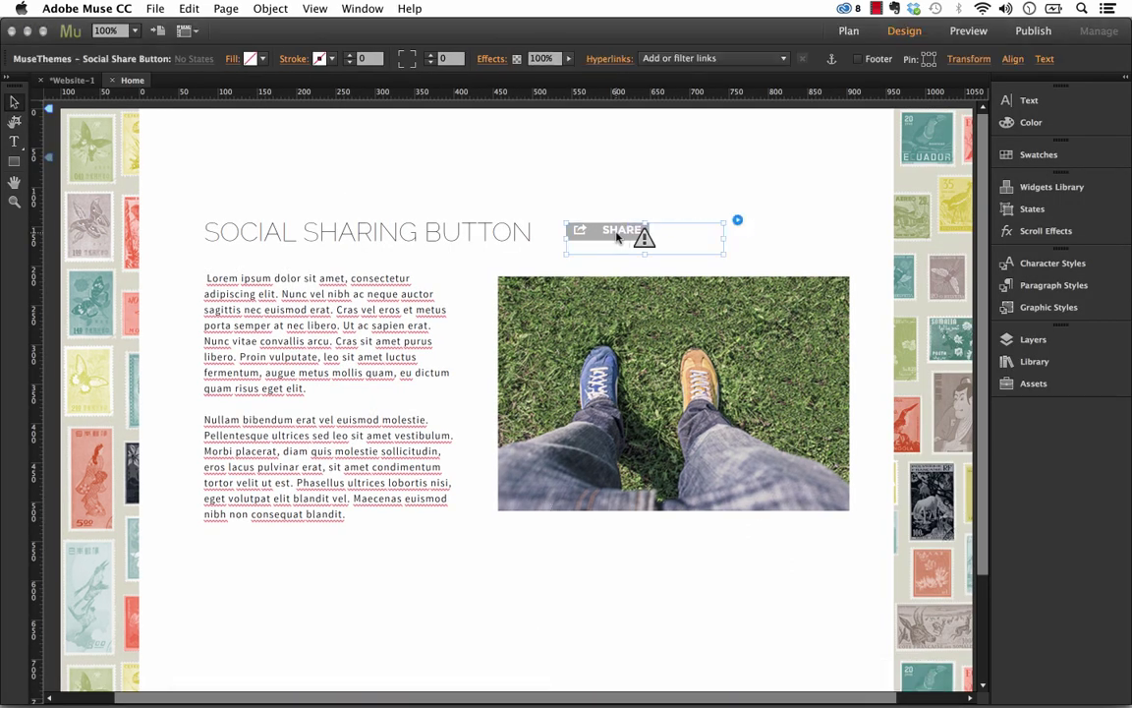
{"action": "key", "text": "Delete"}
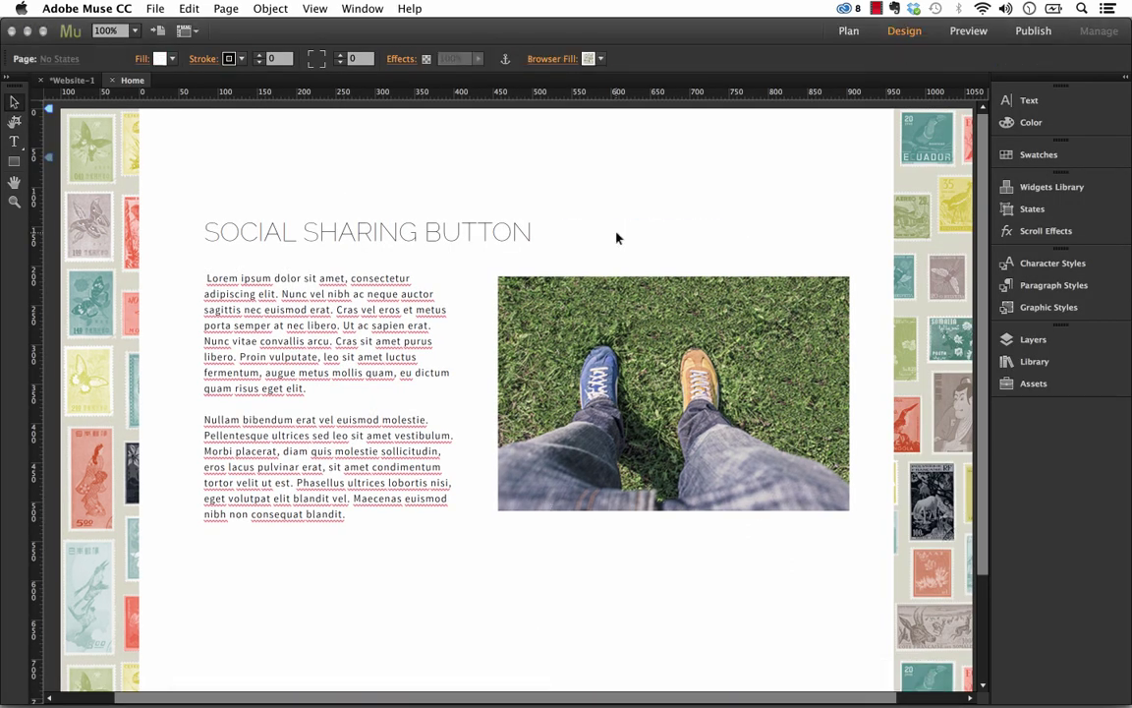
- Place a new 026 – Social Sharing Button from the Library onto the page
{"action": "left_click", "coordinate": [1048, 364]}
{"action": "scroll", "coordinate": [846, 570], "scroll_direction": "down", "scroll_amount": 10}
{"action": "left_click", "coordinate": [838, 661]}
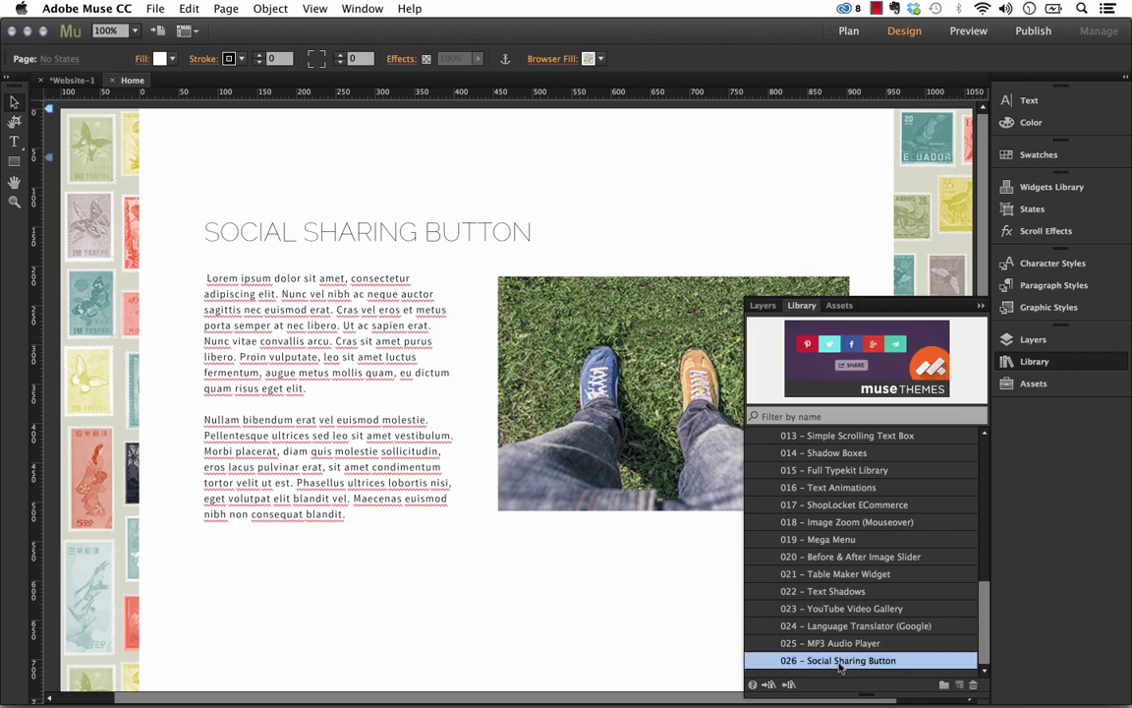
{"action": "left_click_drag", "start_coordinate": [830, 669], "coordinate": [581, 220]}
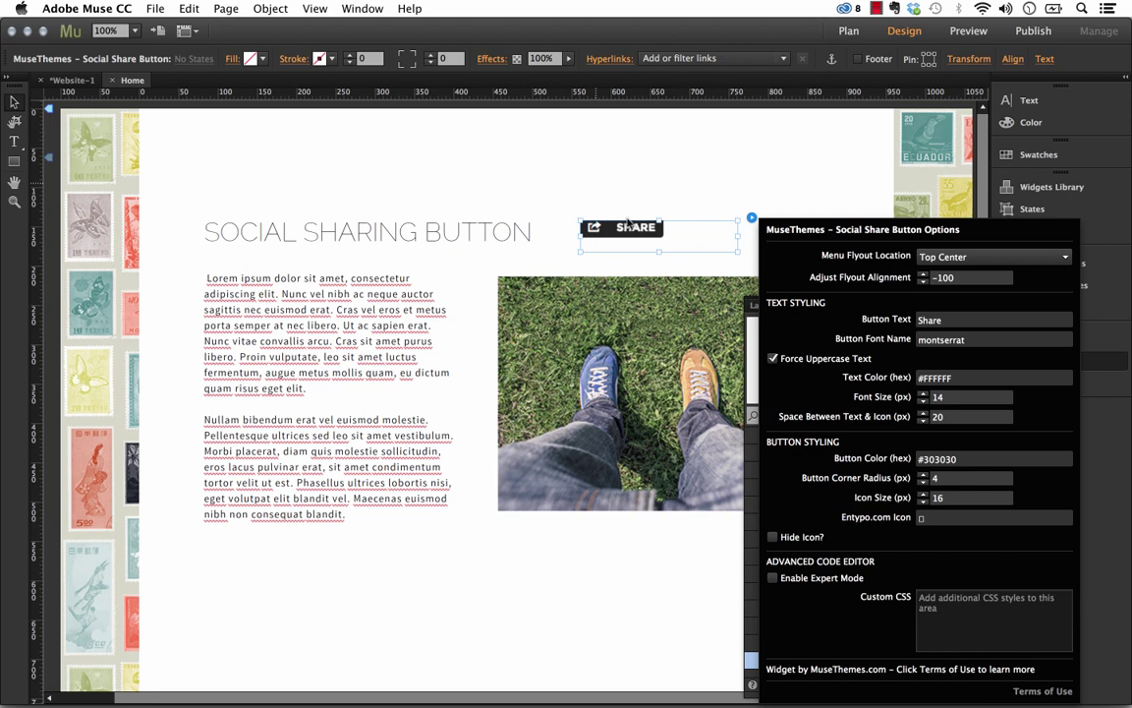
{"action": "left_click", "coordinate": [566, 198]}
- Move the SHARE widget above the SOCIAL SHARING BUTTON heading and open its options
{"action": "left_click", "coordinate": [980, 306]}
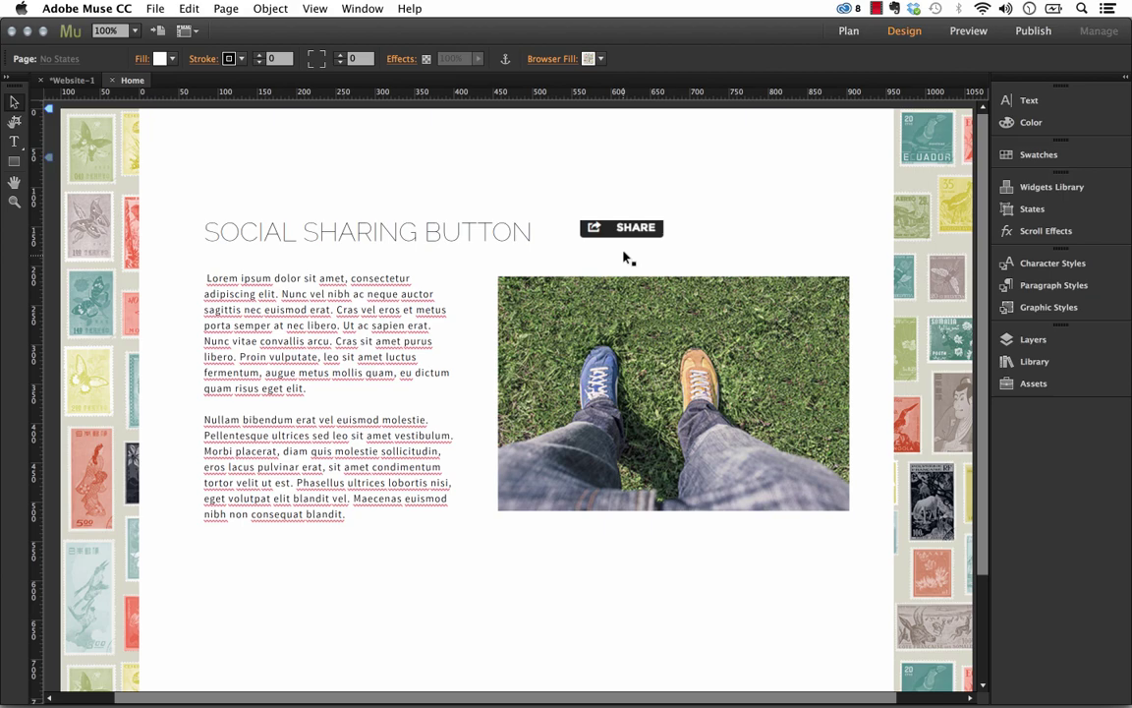
{"action": "left_click_drag", "start_coordinate": [634, 236], "coordinate": [280, 175]}
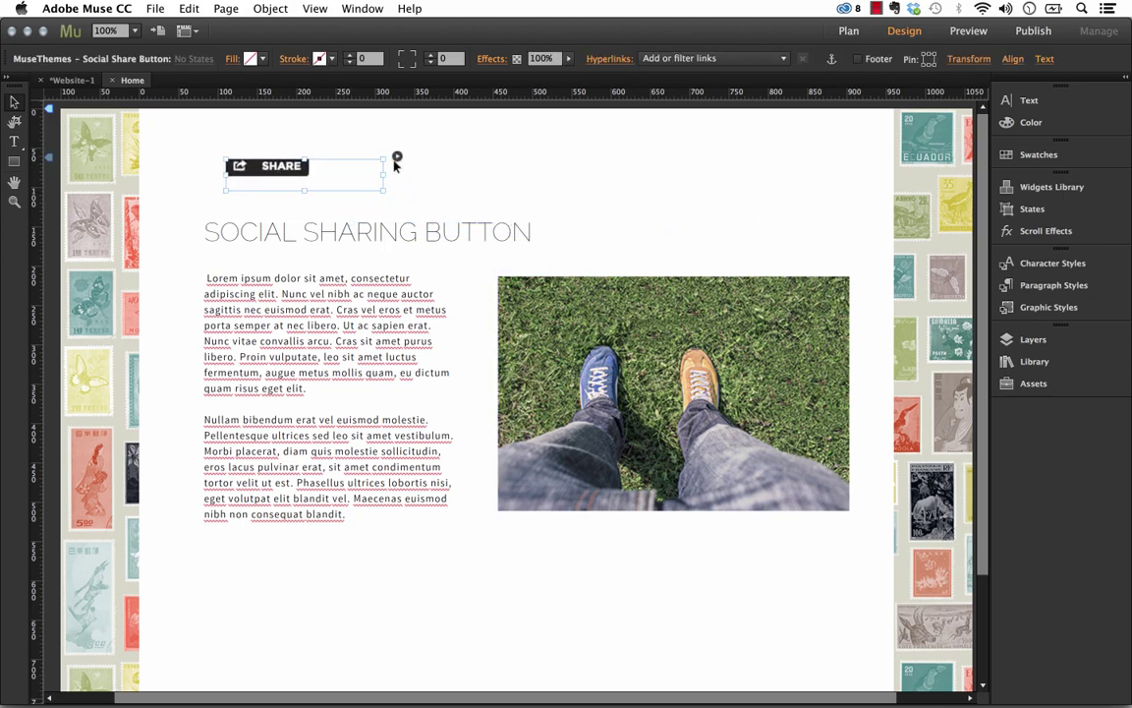
{"action": "left_click", "coordinate": [396, 159]}
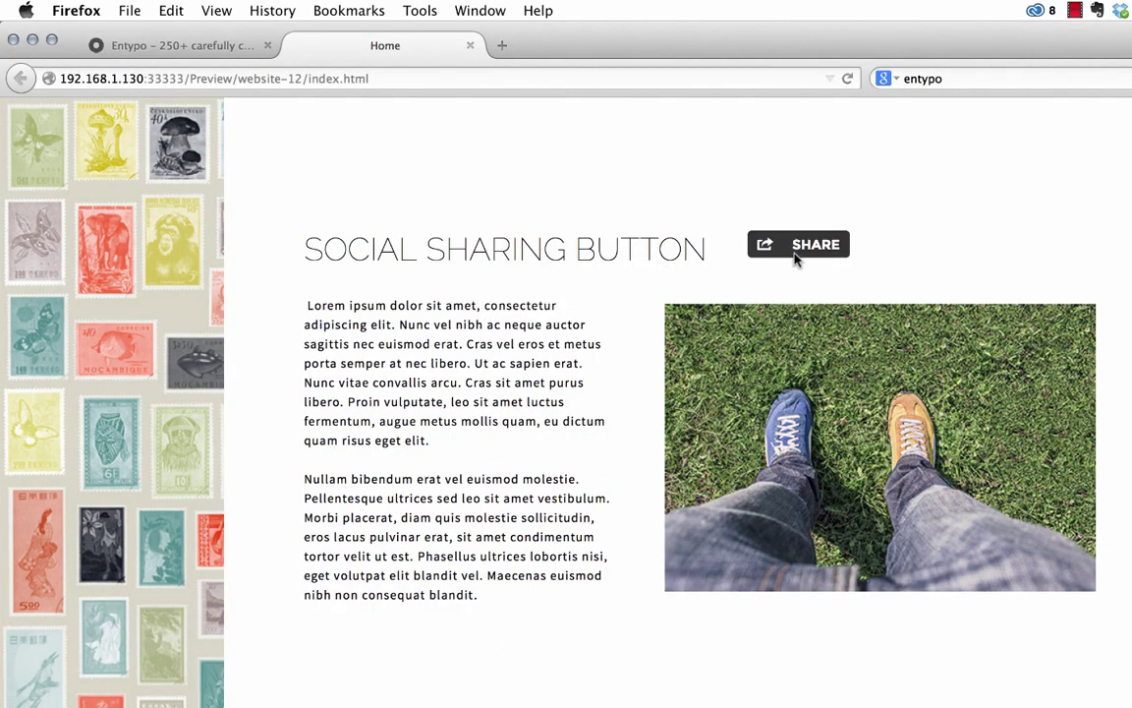
- Open the Firefox preview's share flyout above SHARE, then close it again
{"action": "left_click", "coordinate": [809, 256]}
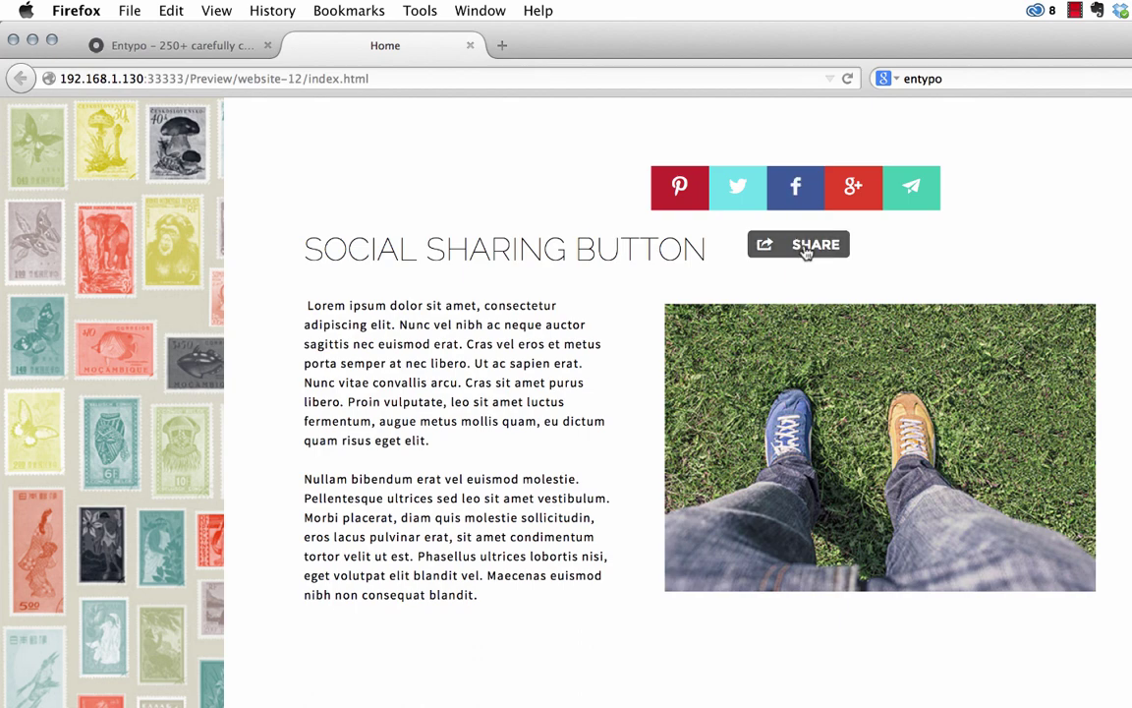
{"action": "left_click", "coordinate": [809, 252]}
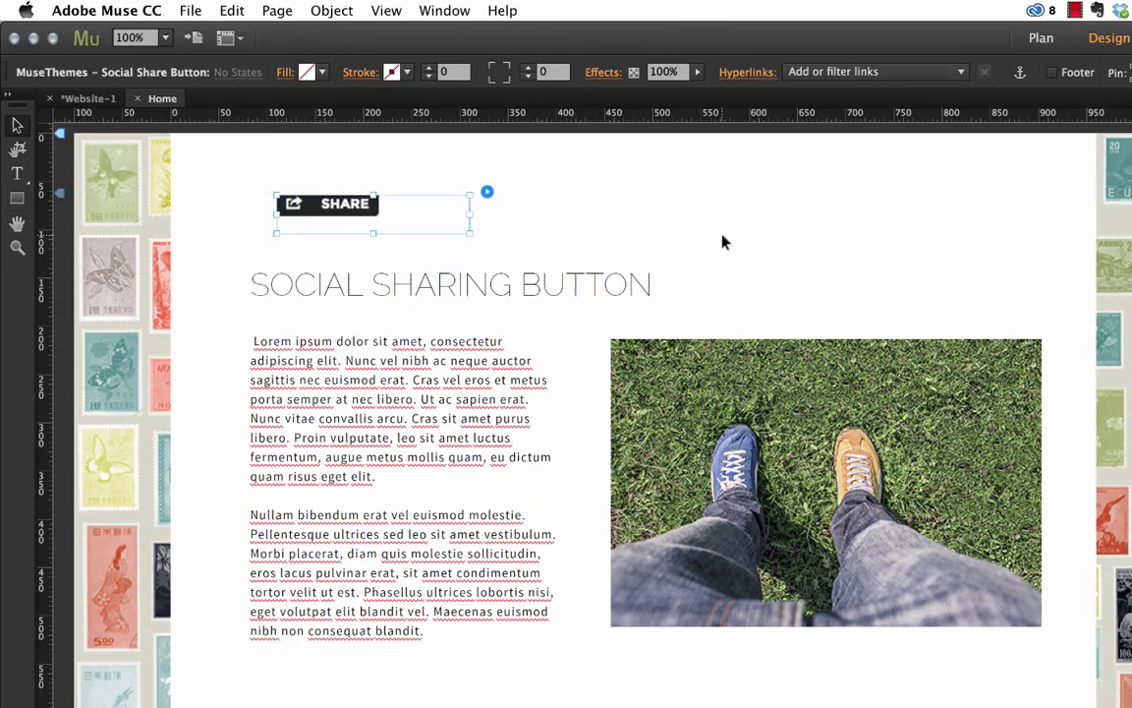
- Change the share widget's Menu Flyout Location from Top Center to Middle Right
{"action": "left_click", "coordinate": [487, 191]}
{"action": "left_click", "coordinate": [785, 233]}
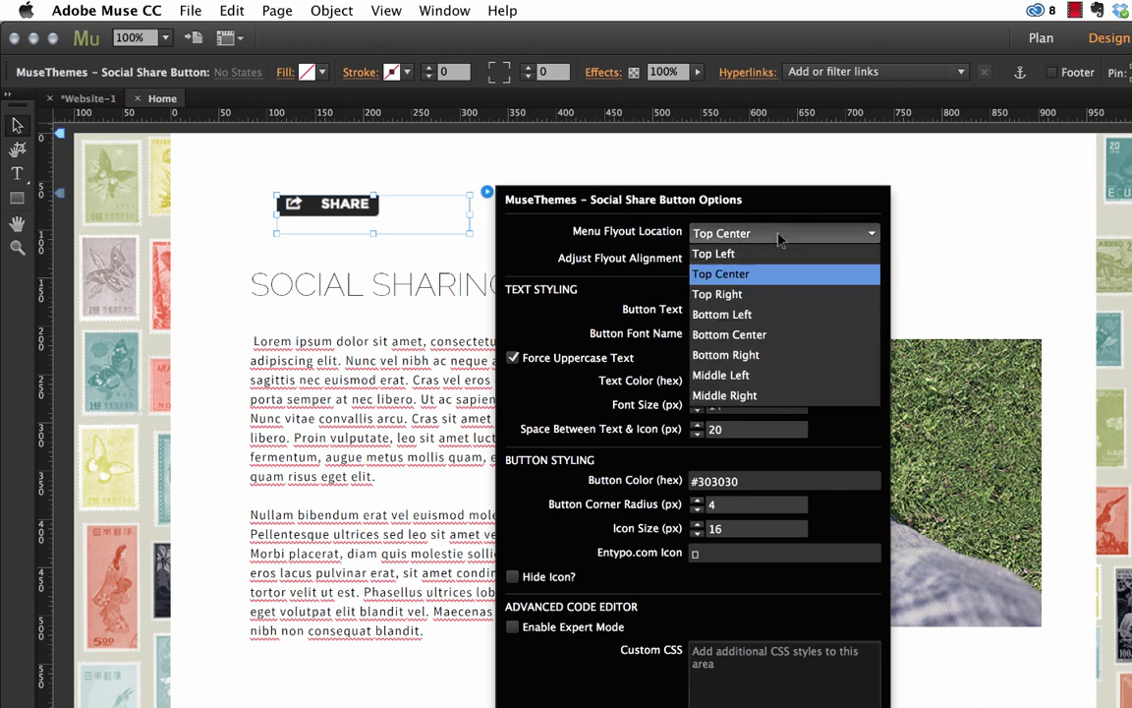
{"action": "left_click", "coordinate": [742, 396]}
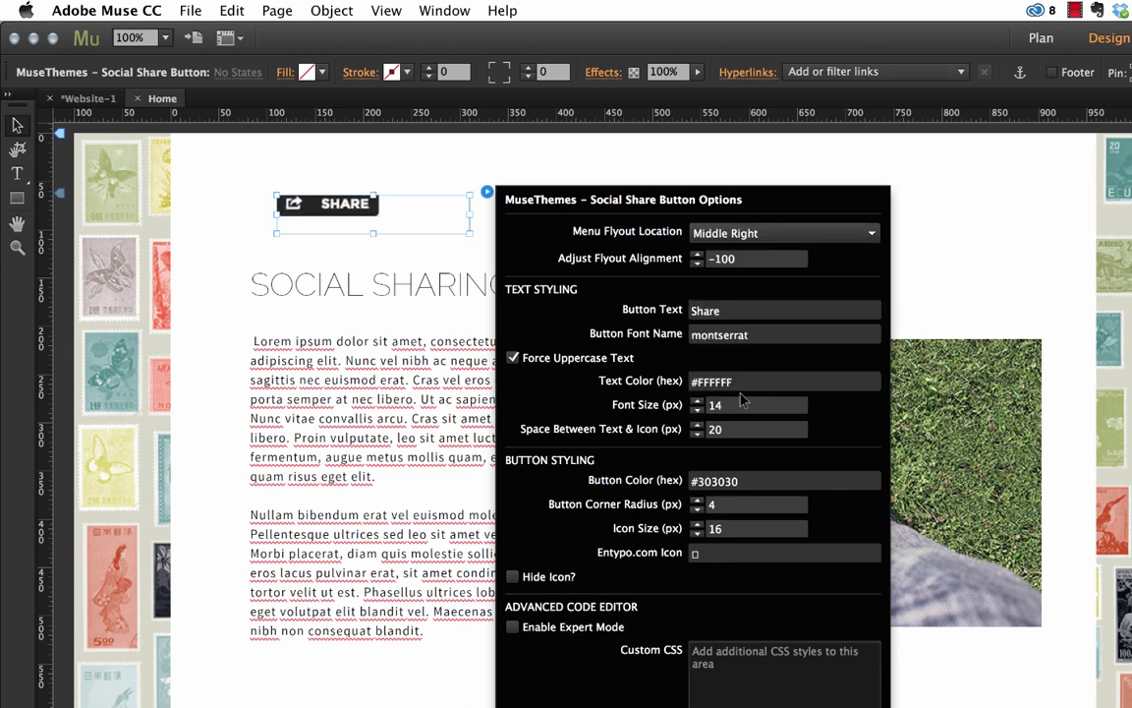
{"action": "left_click", "coordinate": [323, 132]}
{"action": "left_click", "coordinate": [191, 10]}
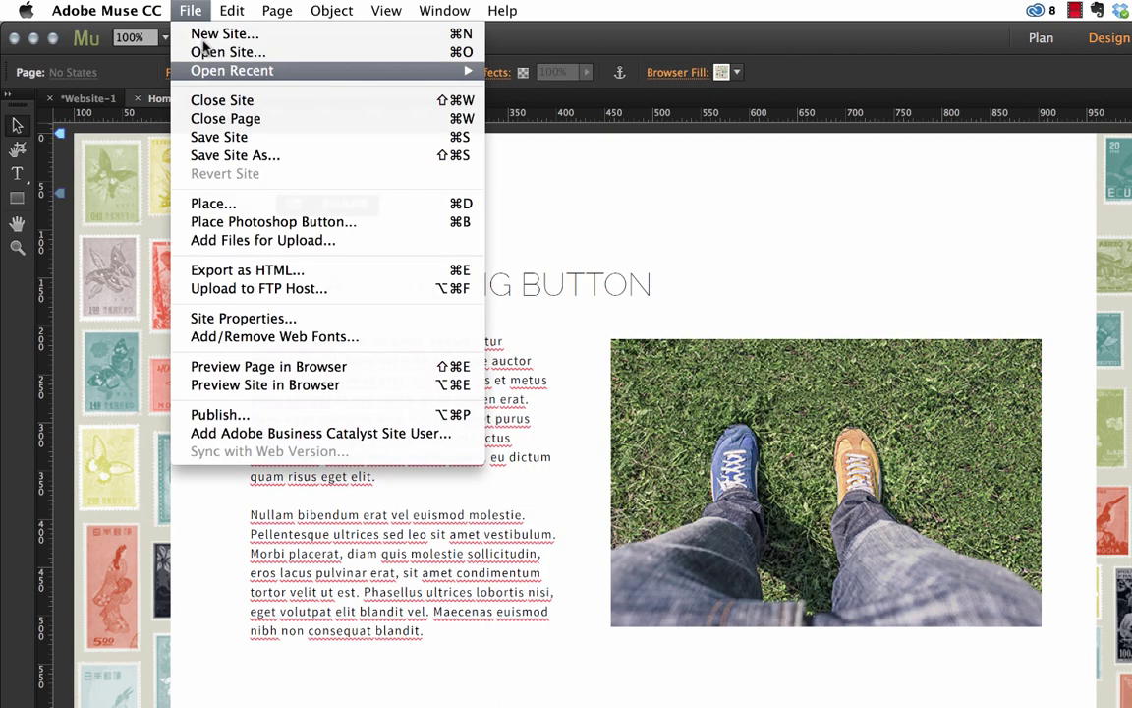
- Preview the page in Firefox, open the top-left SHARE flyout, then reopen the widget options in Muse
{"action": "left_click", "coordinate": [269, 365]}
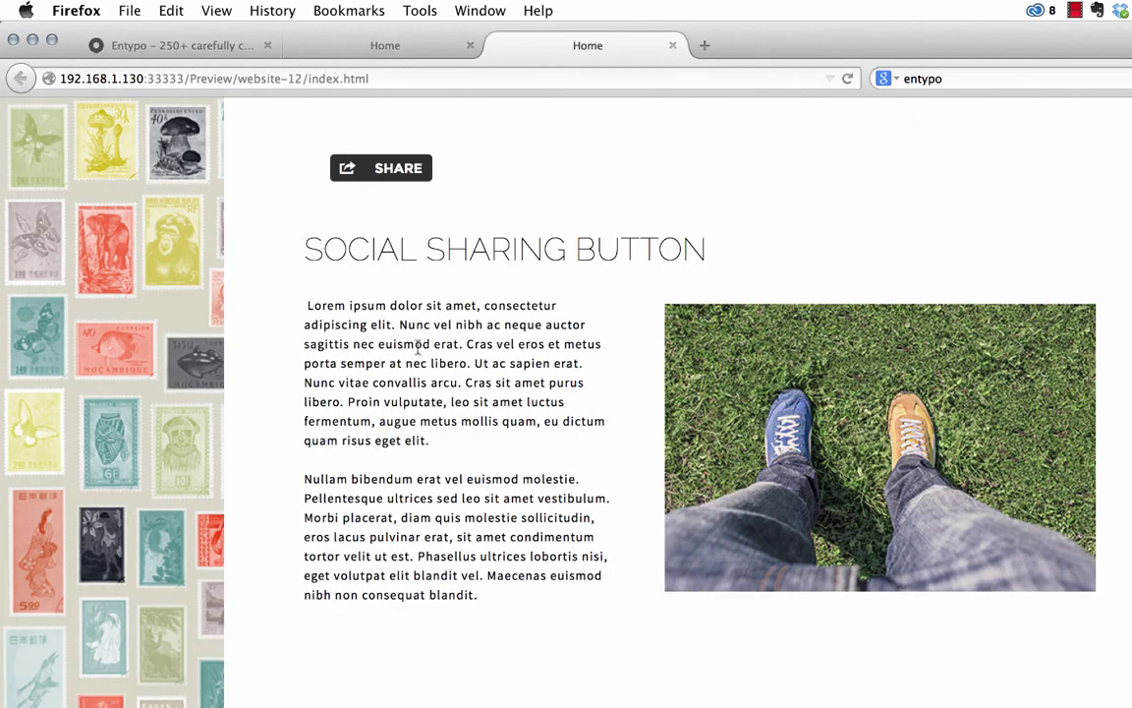
{"action": "left_click", "coordinate": [402, 179]}
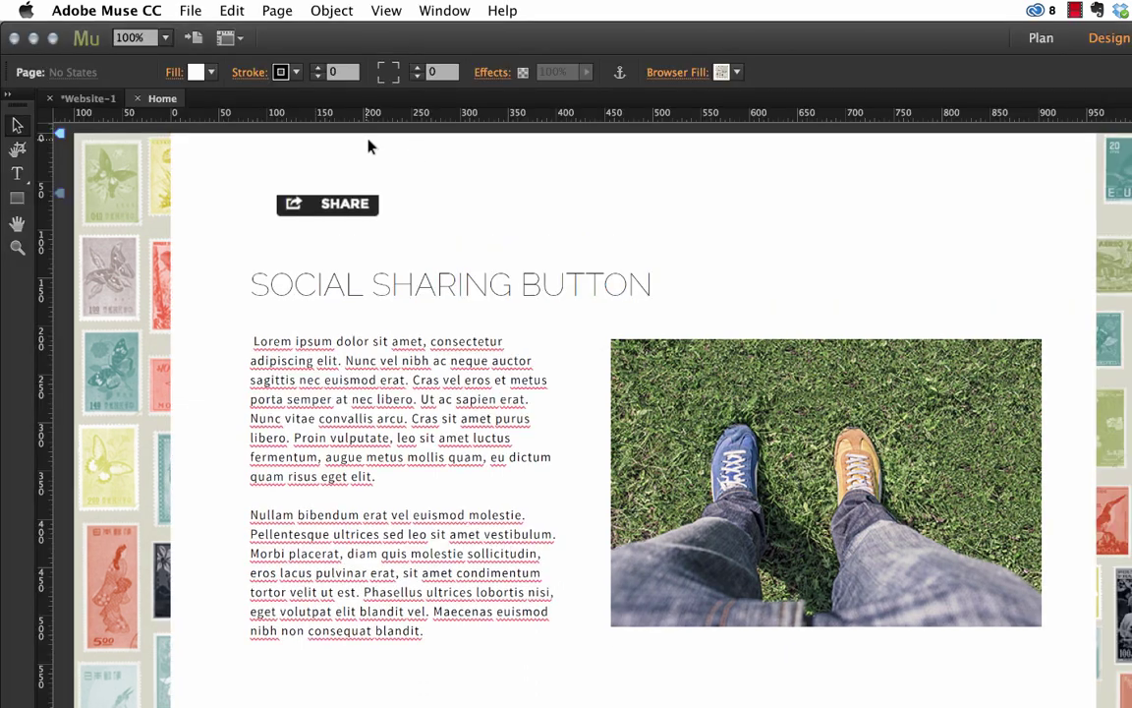
{"action": "left_click", "coordinate": [334, 203]}
{"action": "left_click", "coordinate": [486, 192]}
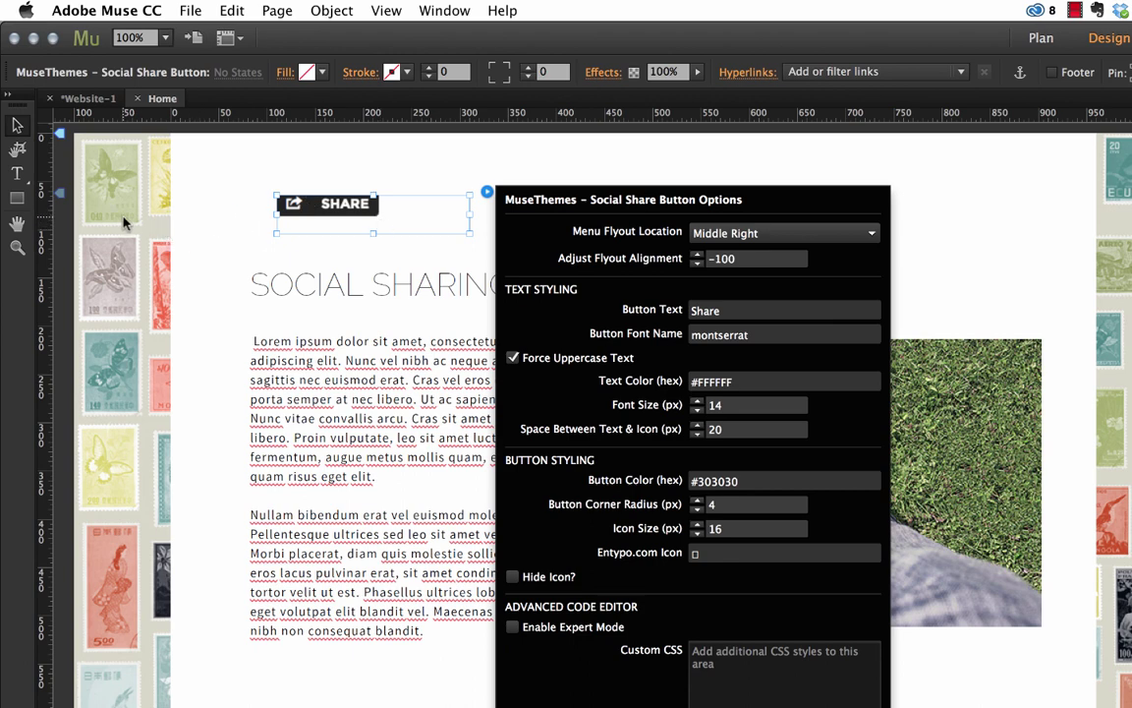
- Change the widget's Adjust Flyout Alignment from -100 to 200 and close the options
{"action": "left_click", "coordinate": [757, 258]}
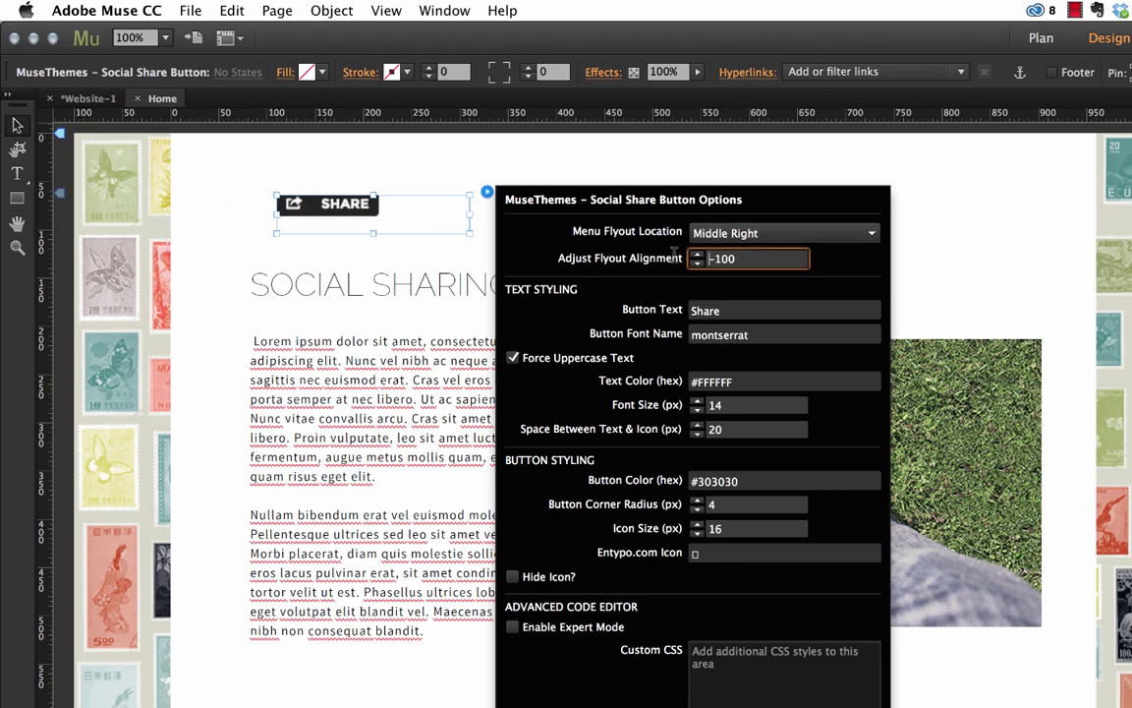
{"action": "type", "text": "200"}
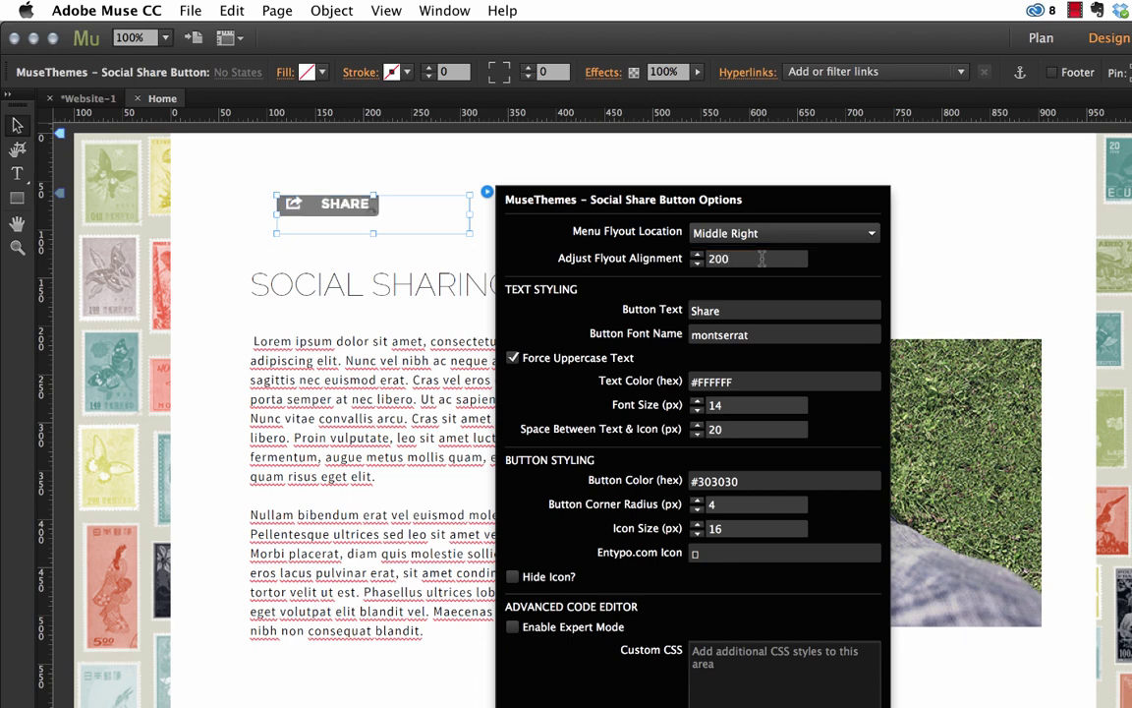
{"action": "key", "text": "Return"}
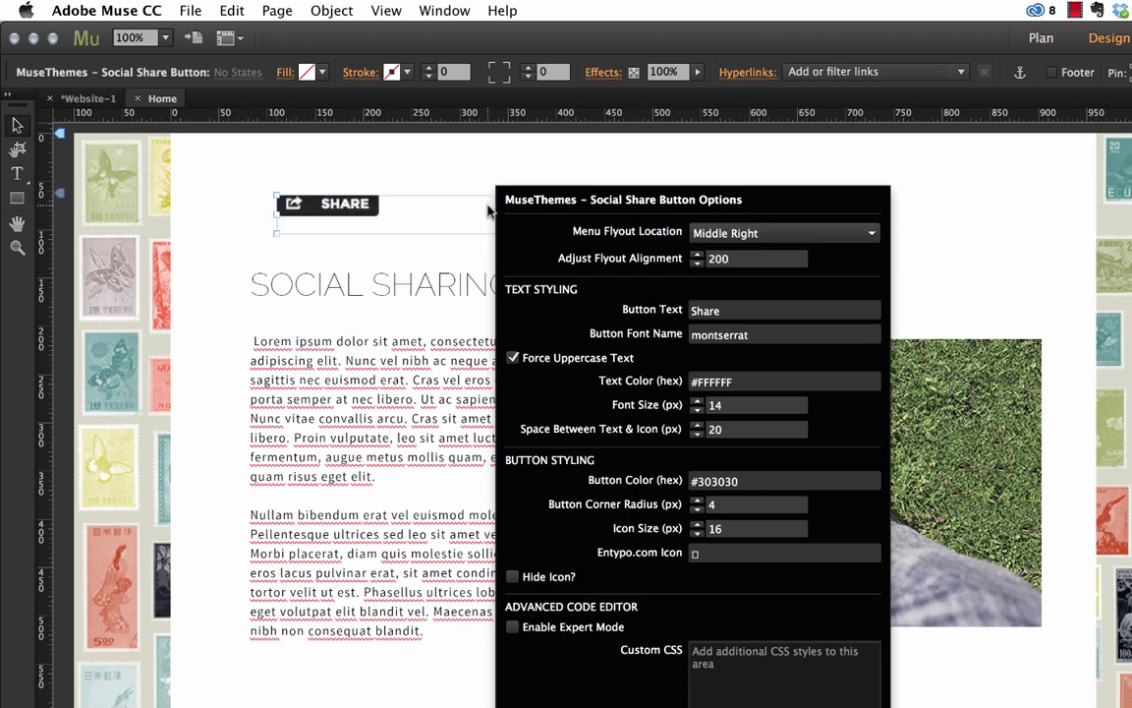
{"action": "left_click", "coordinate": [565, 155]}
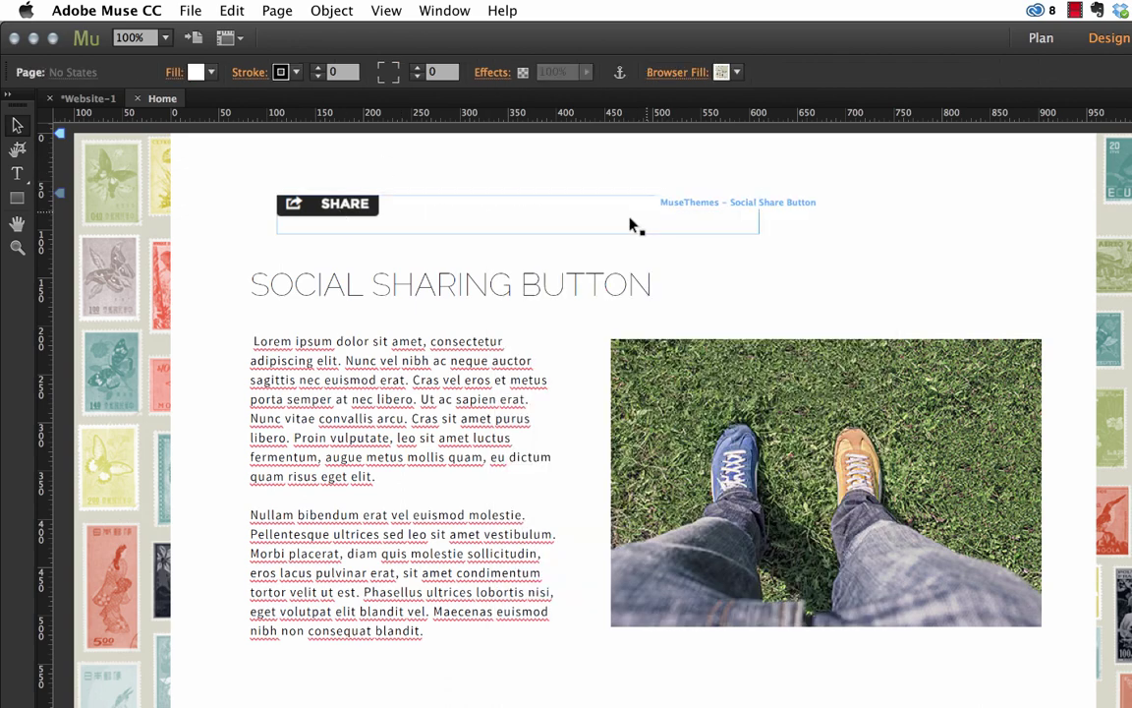
{"action": "left_click", "coordinate": [191, 10]}
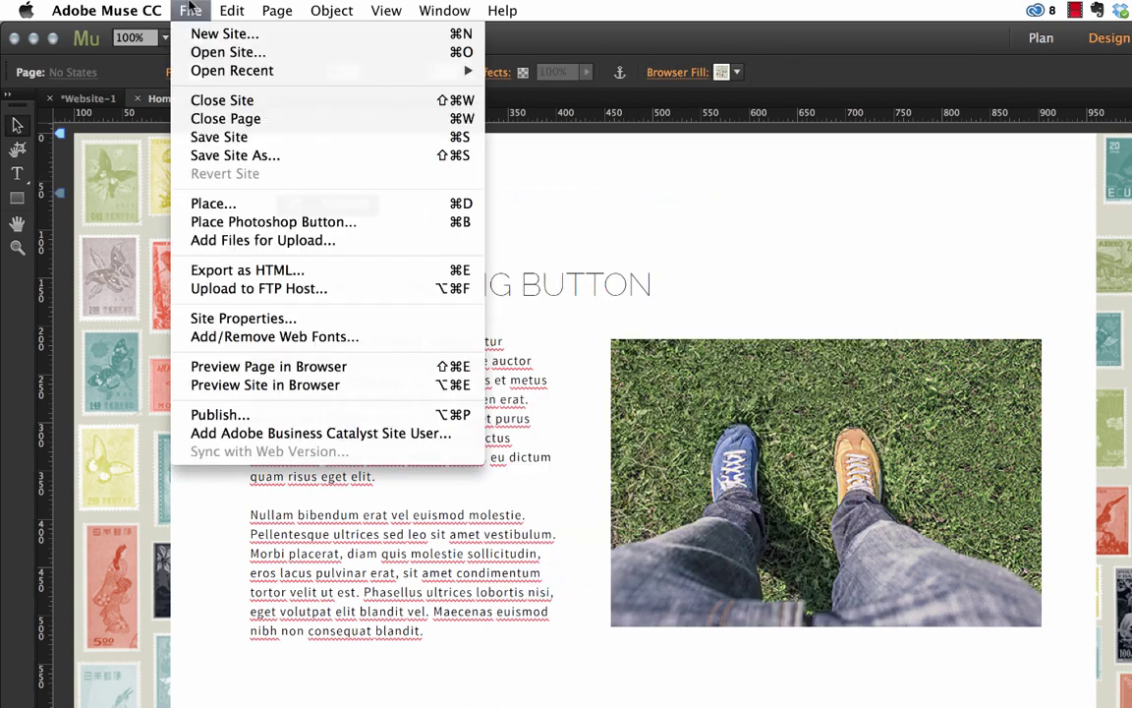
- Preview the page in Firefox and toggle the social icons flyout beside SHARE open and closed several times
{"action": "left_click", "coordinate": [336, 367]}
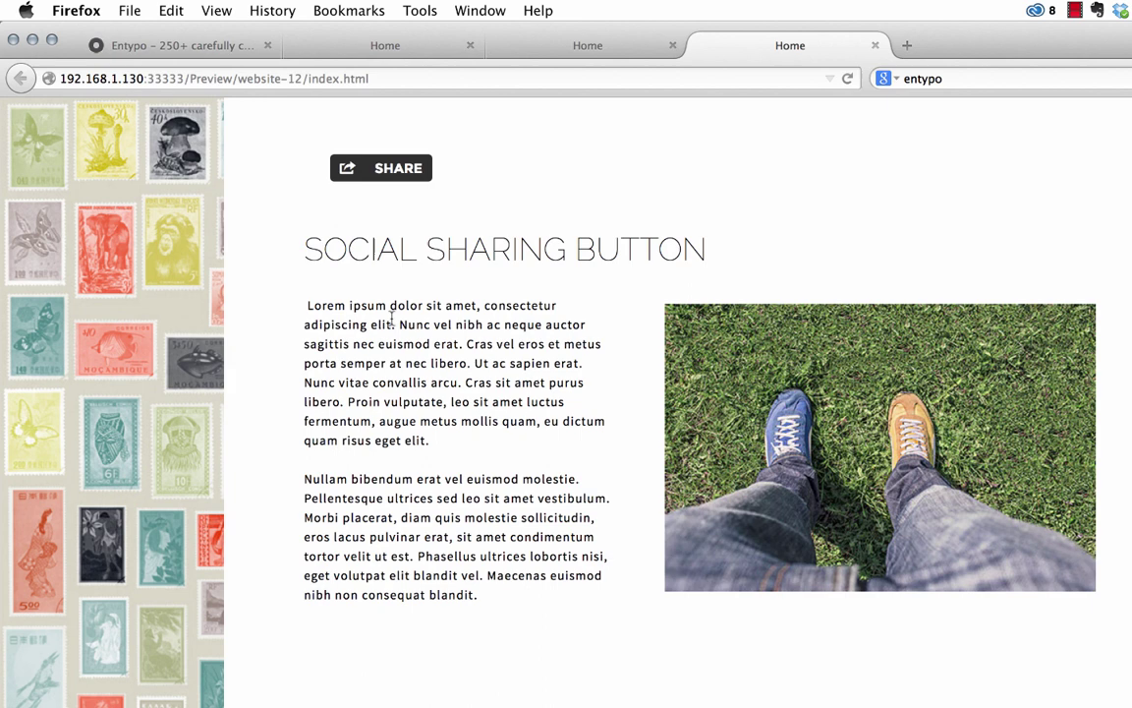
{"action": "left_click", "coordinate": [399, 173]}
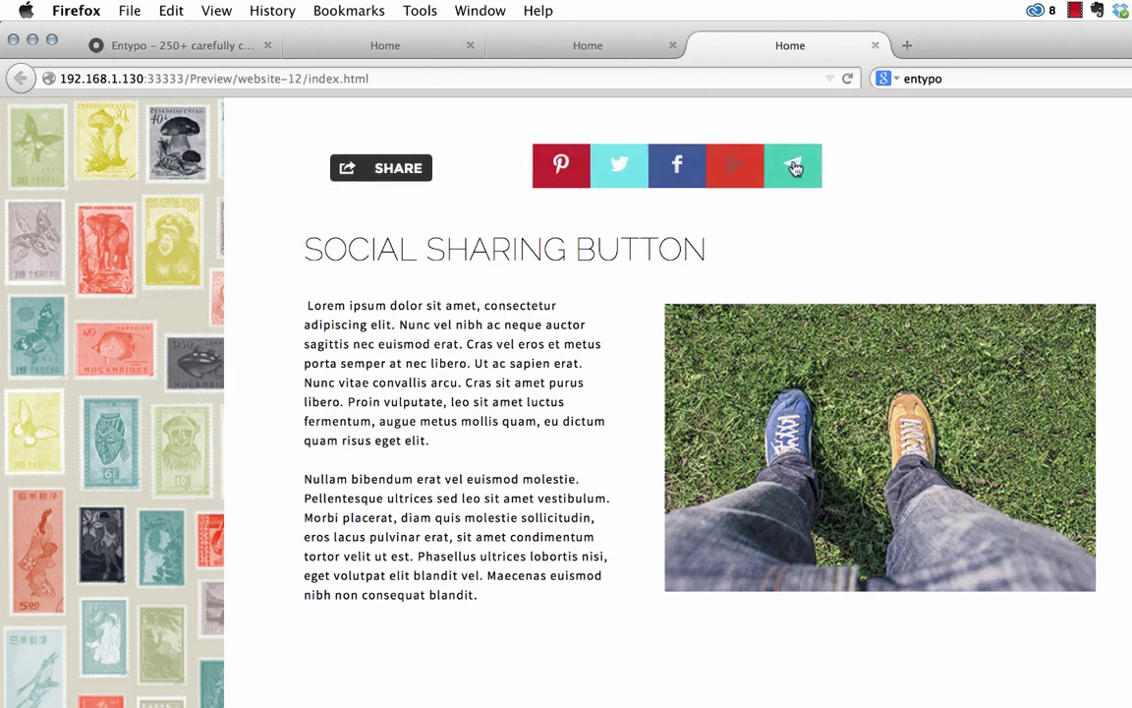
{"action": "left_click", "coordinate": [387, 172]}
{"action": "left_click", "coordinate": [398, 174]}
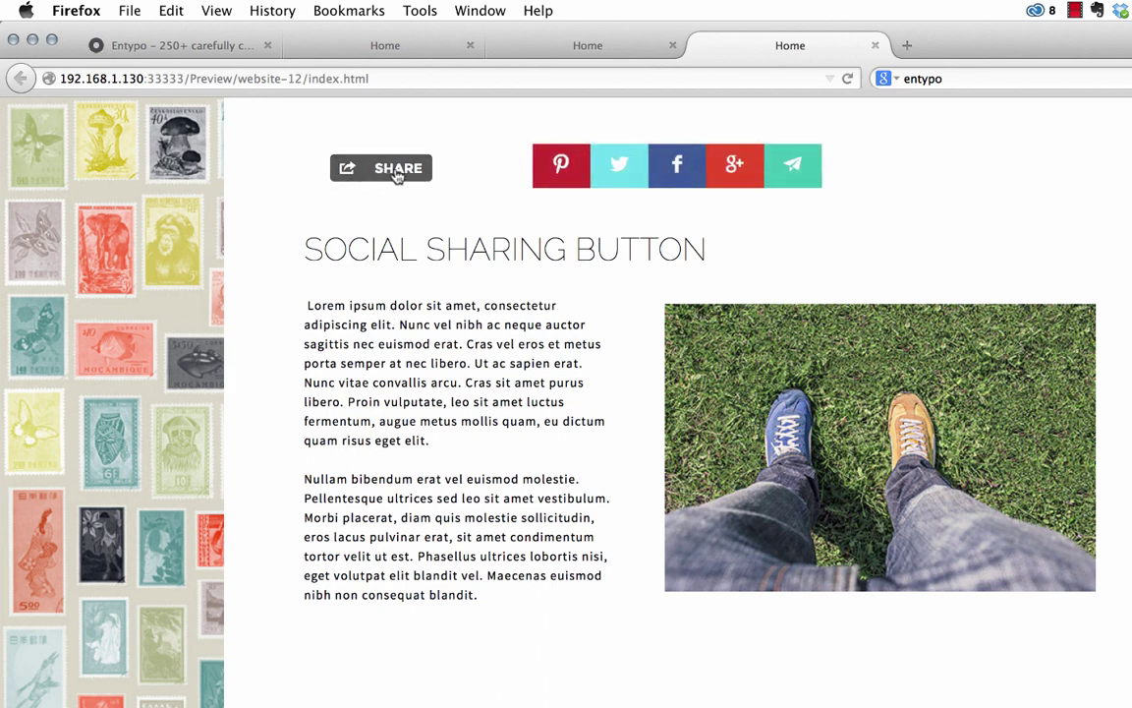
{"action": "left_click", "coordinate": [398, 173]}
{"action": "left_click", "coordinate": [399, 175]}
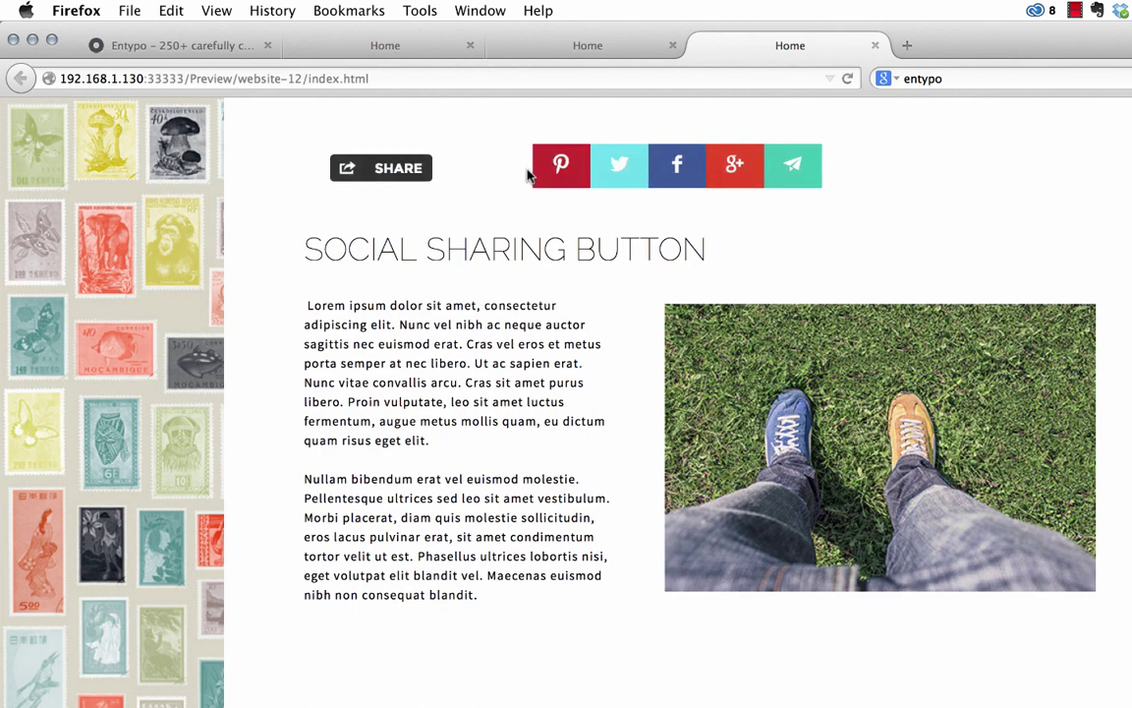
{"action": "left_click", "coordinate": [431, 169]}
- Set the share widget's Adjust Flyout Alignment to 100
{"action": "key", "text": "super+Tab"}
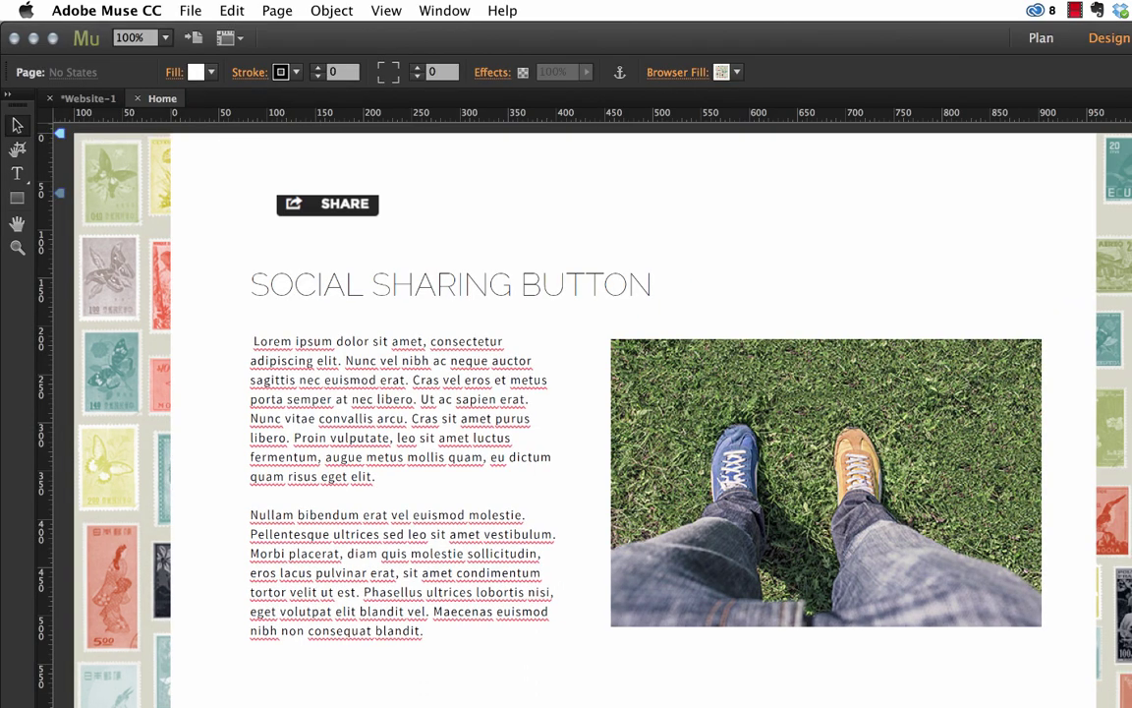
{"action": "left_click", "coordinate": [574, 232]}
{"action": "left_click", "coordinate": [775, 192]}
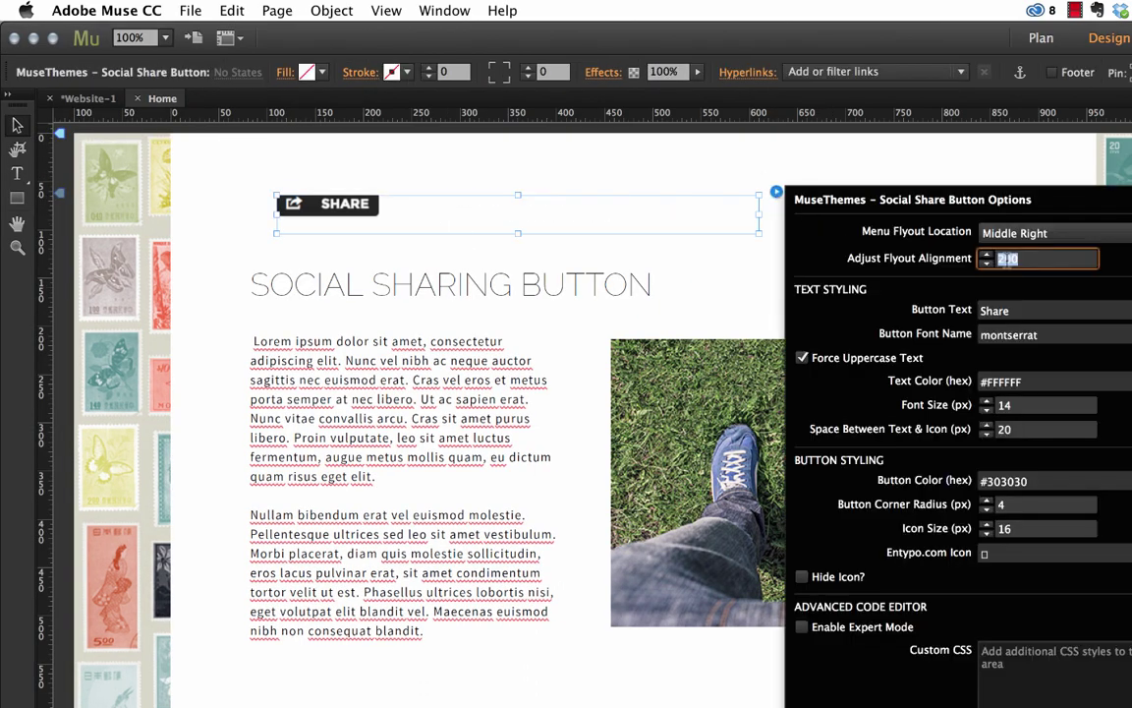
{"action": "type", "text": "100"}
{"action": "key", "text": "Return"}
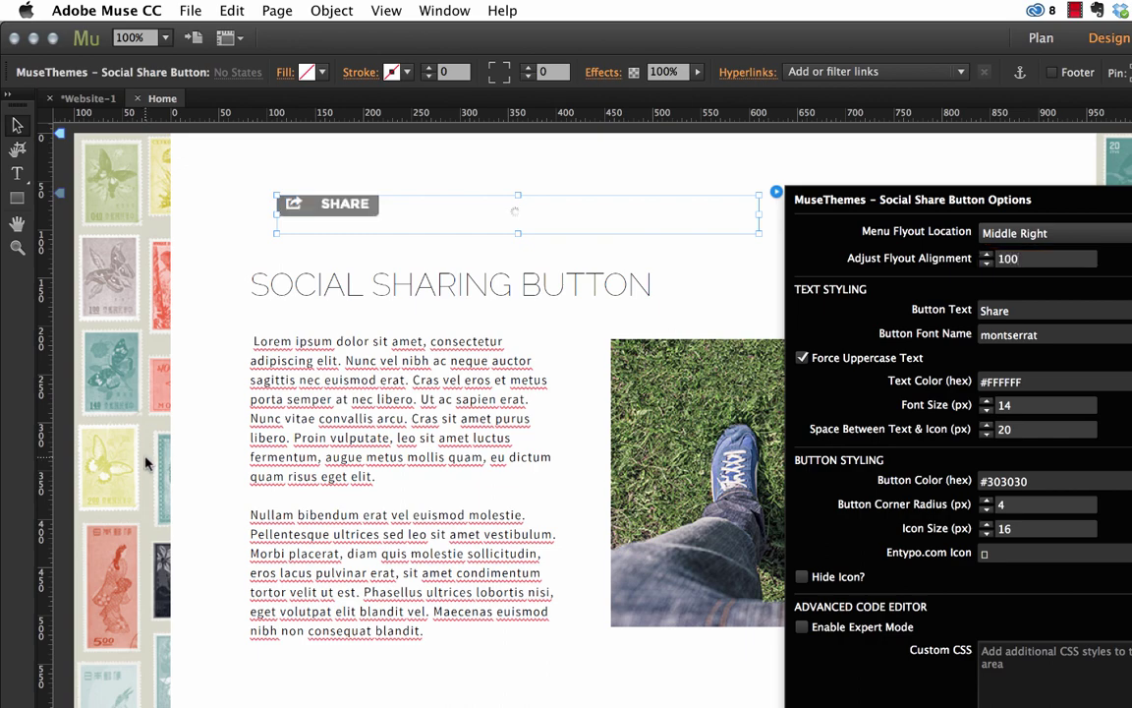
- Preview the updated page in Firefox via File > Preview Page in Browser
{"action": "left_click", "coordinate": [190, 10]}
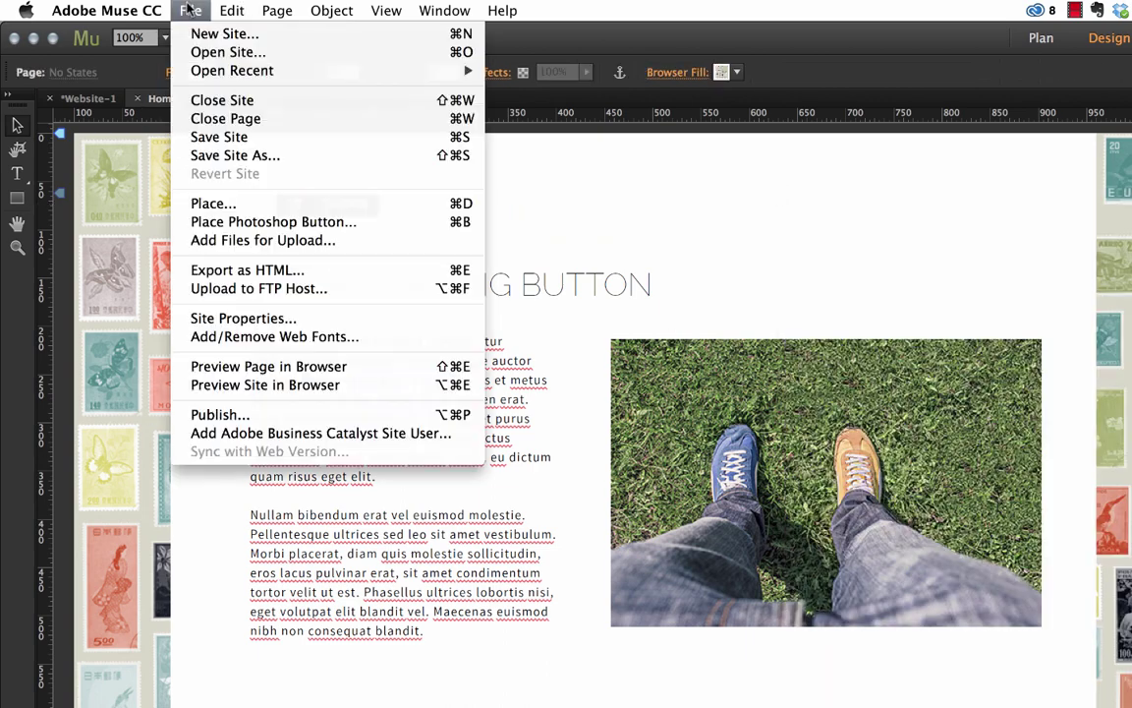
{"action": "left_click", "coordinate": [325, 366]}
{"action": "mouse_move", "coordinate": [399, 178]}
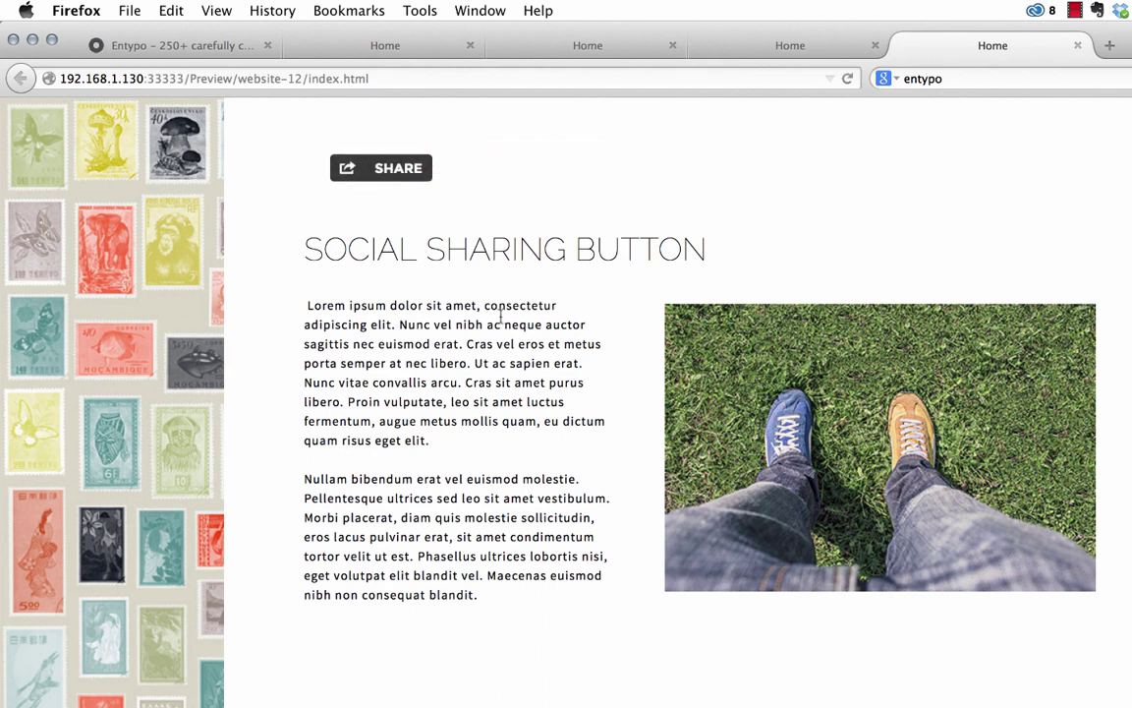
- Open the share widget's options in Muse, keeping the flyout at Middle Right
{"action": "key", "text": "super+Tab"}
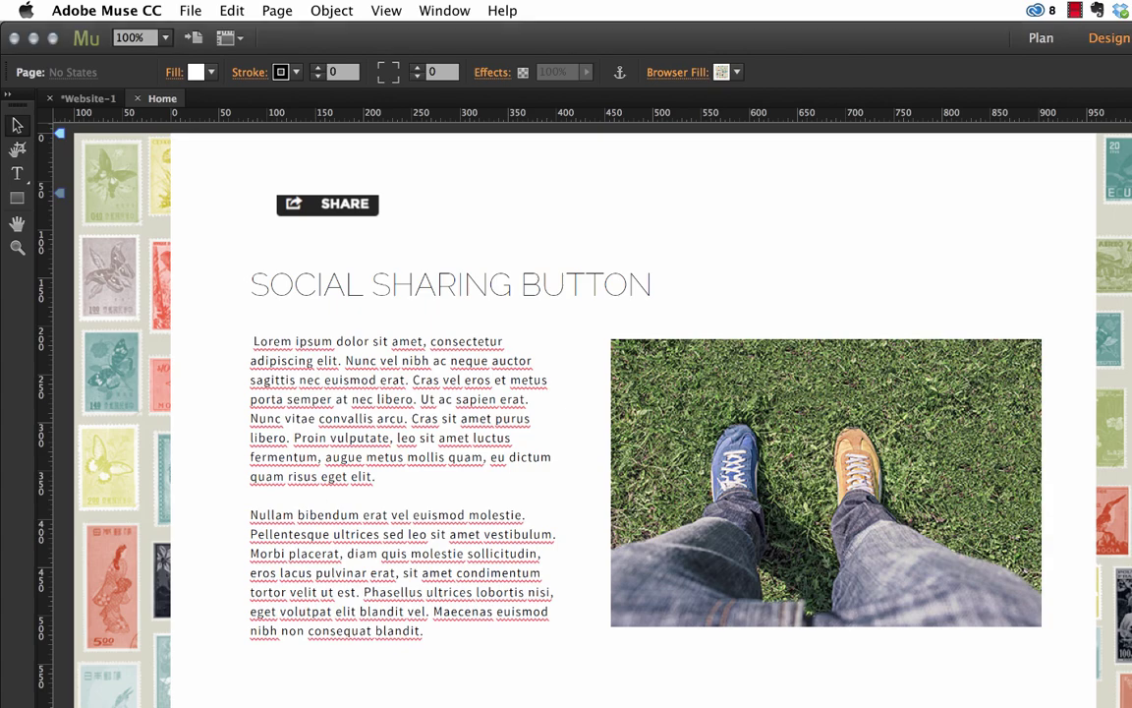
{"action": "left_click", "coordinate": [338, 216]}
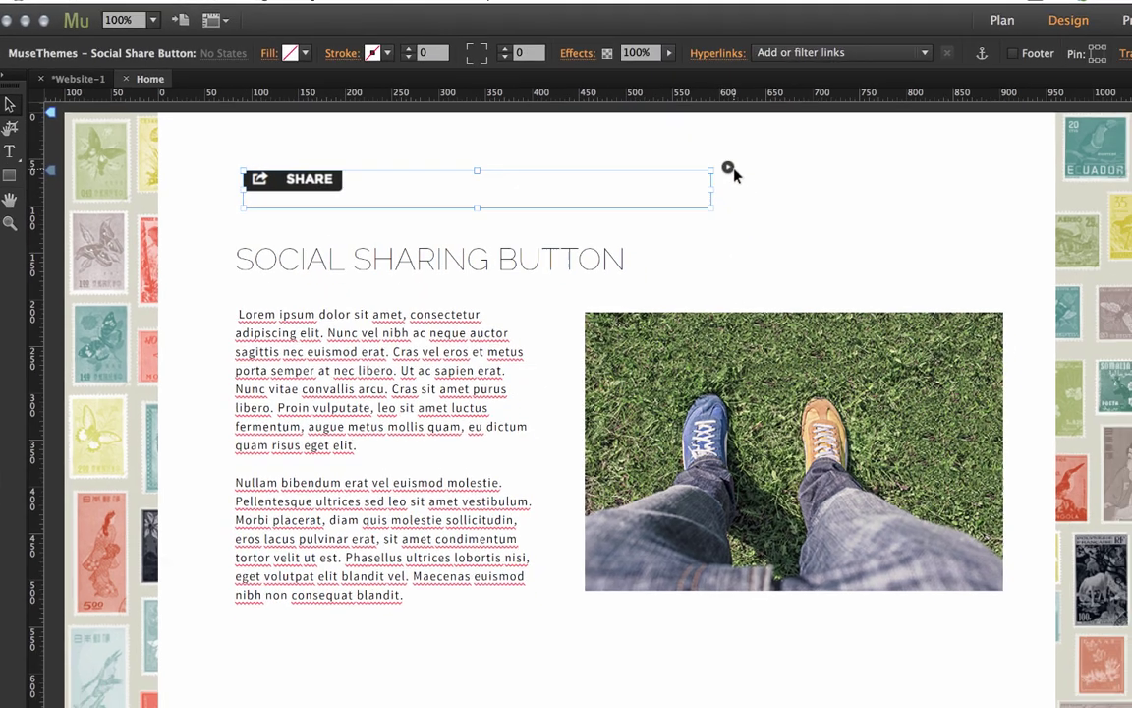
{"action": "left_click", "coordinate": [758, 190]}
{"action": "left_click", "coordinate": [865, 144]}
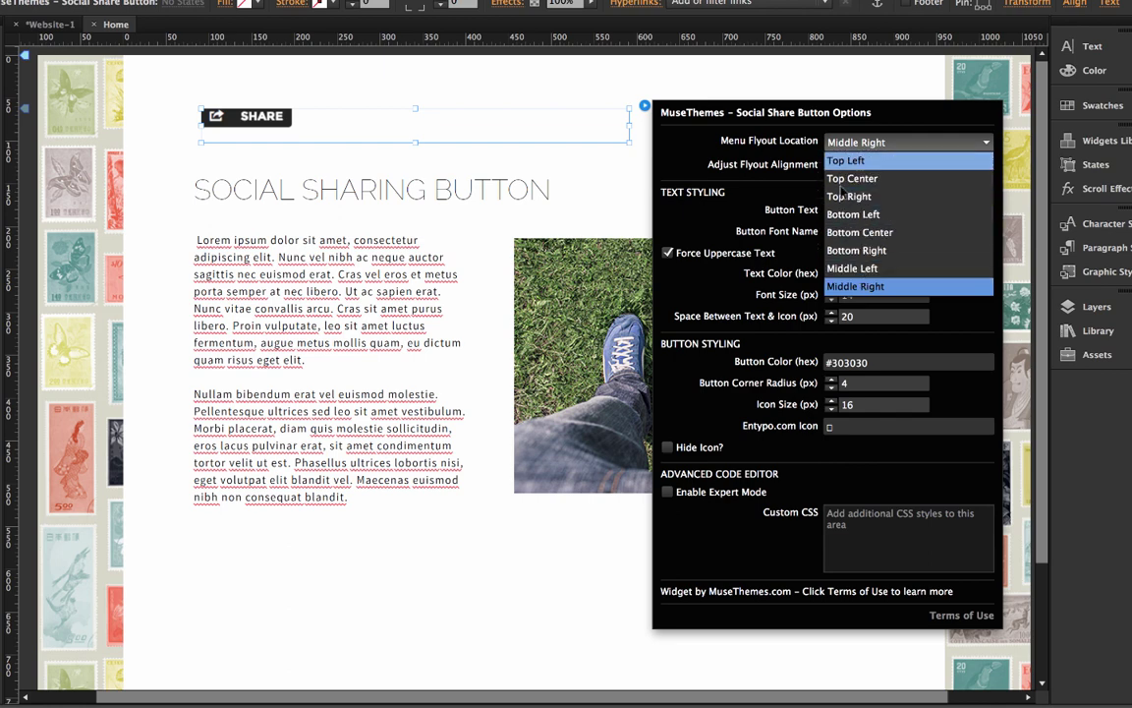
{"action": "left_click", "coordinate": [828, 140]}
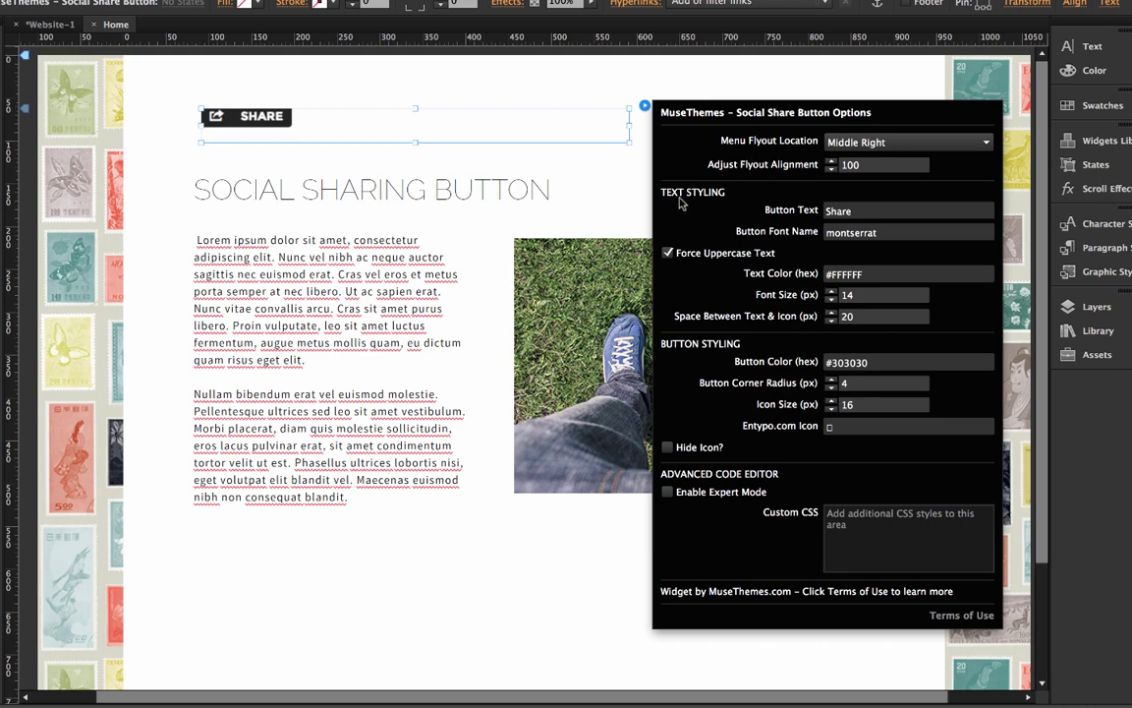
- Change the button text to 'social' and turn off Force Uppercase Text
{"action": "left_click", "coordinate": [767, 207]}
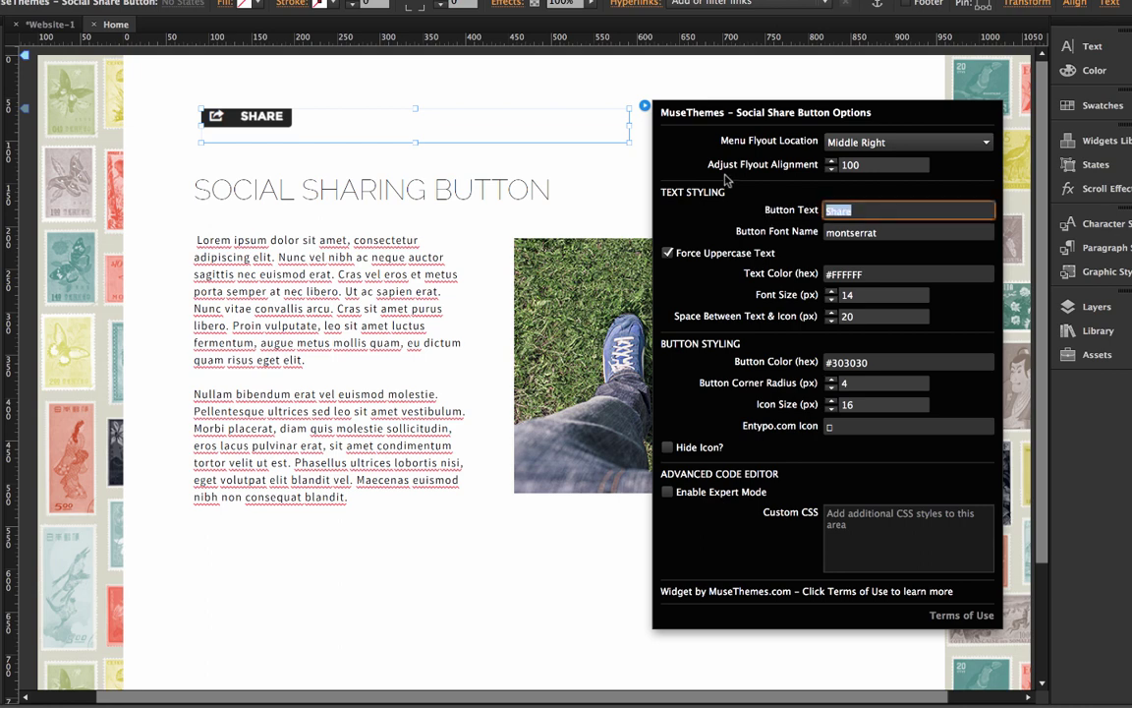
{"action": "type", "text": "social"}
{"action": "key", "text": "Return"}
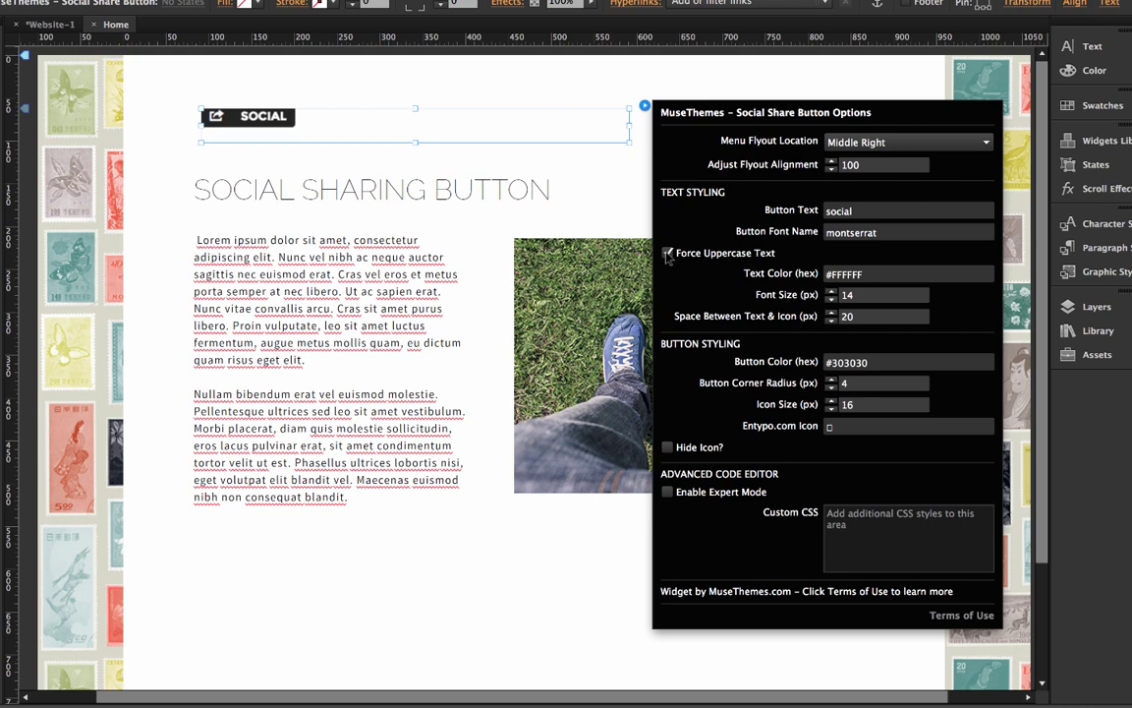
{"action": "left_click", "coordinate": [667, 254]}
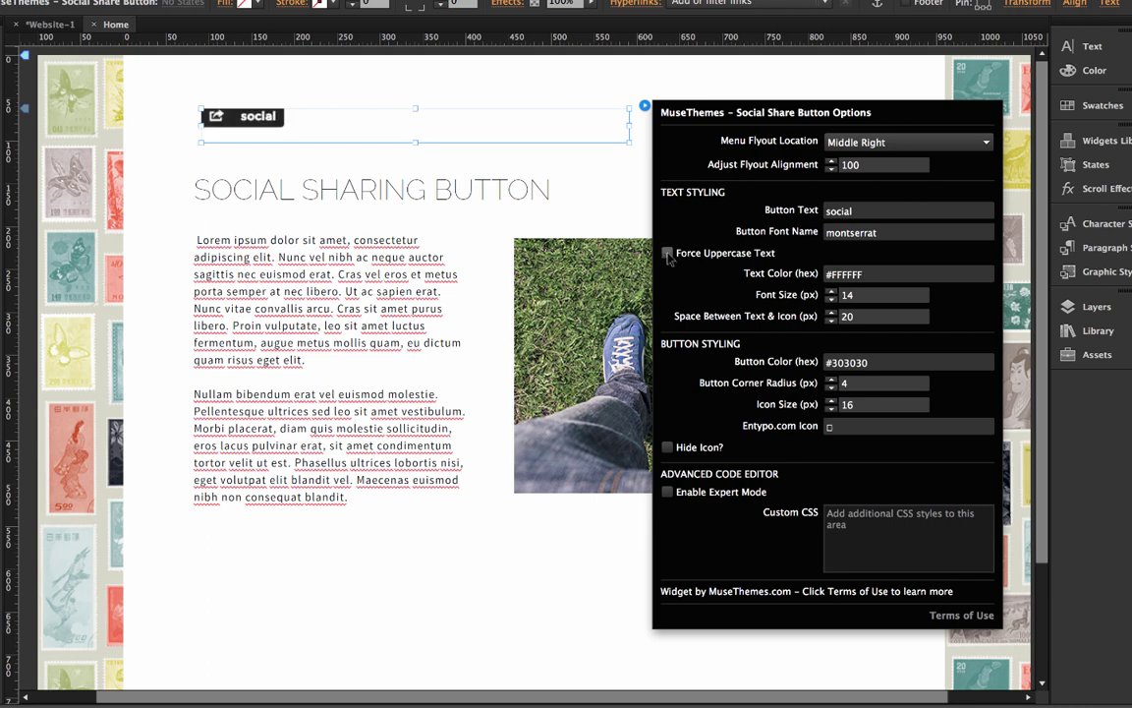
- Try arial as the button font, then restore montserrat
{"action": "left_click", "coordinate": [835, 232]}
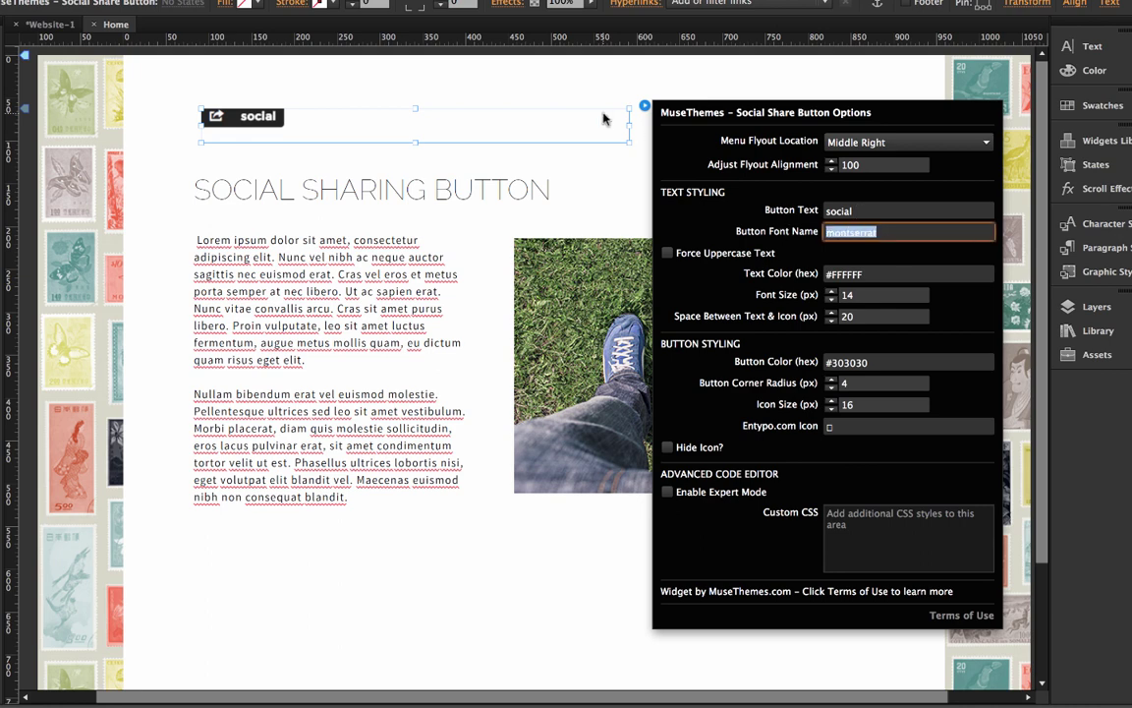
{"action": "type", "text": "arial"}
{"action": "key", "text": "Return"}
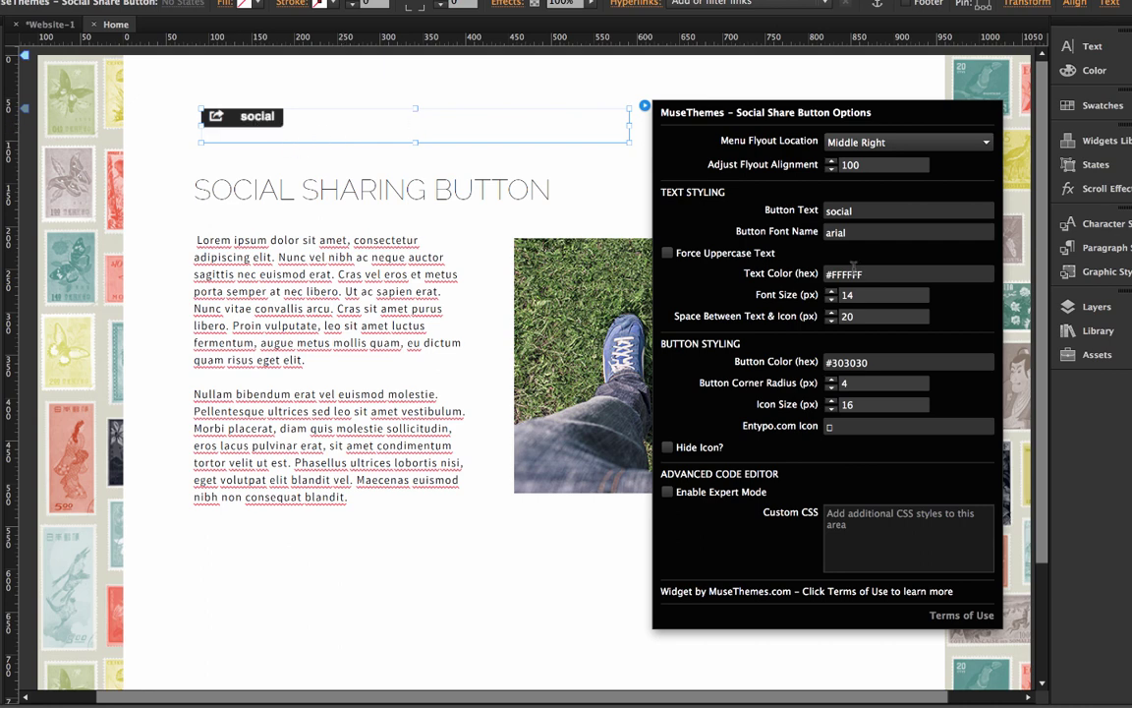
{"action": "left_click", "coordinate": [859, 232]}
{"action": "type", "text": "monts"}
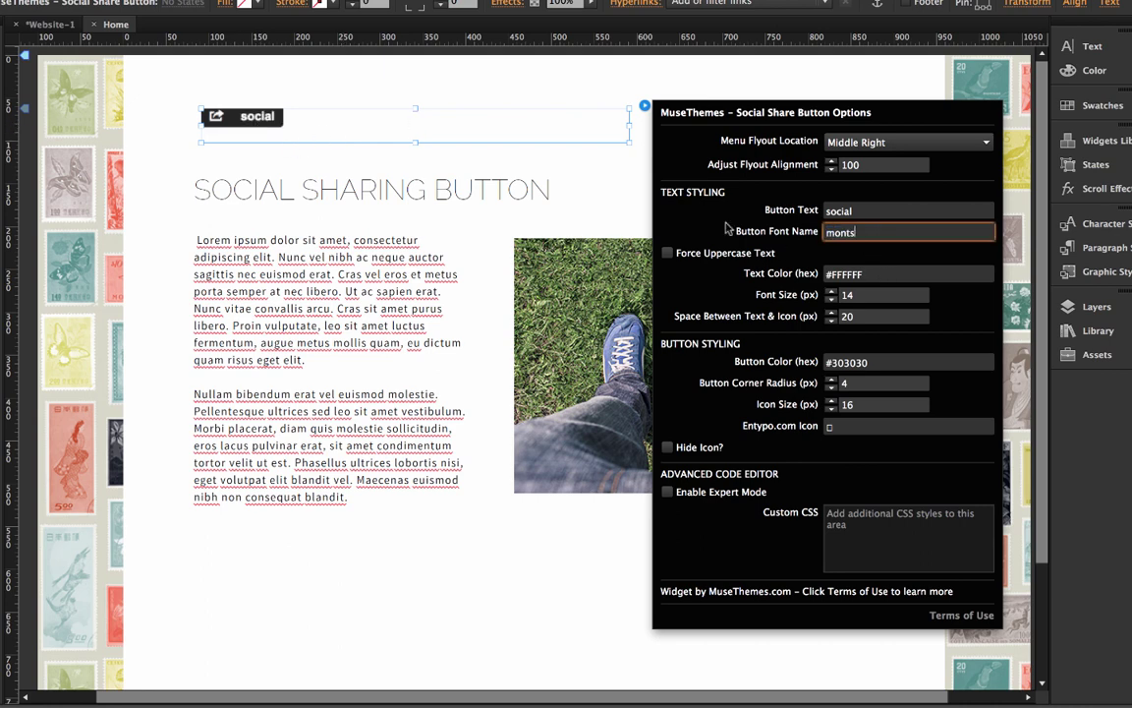
{"action": "type", "text": "errat"}
{"action": "key", "text": "Return"}
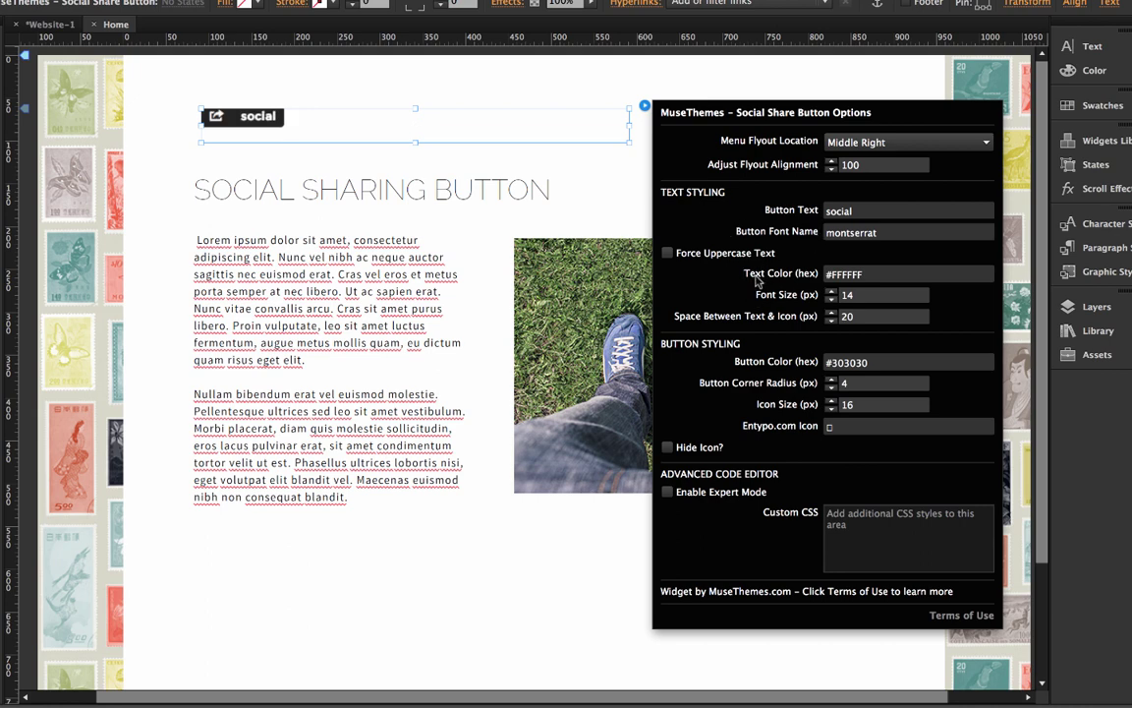
- Change the share button's text colour to orange #FA6900
{"action": "double_click", "coordinate": [878, 274]}
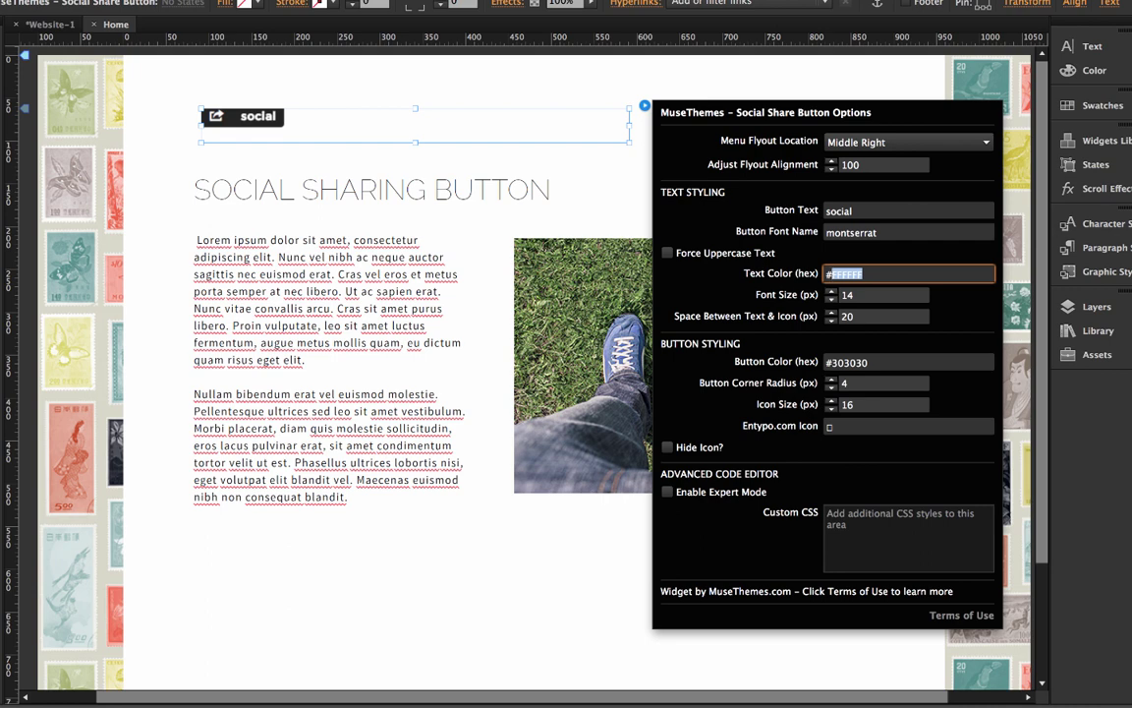
{"action": "type", "text": "FA6900"}
{"action": "left_click", "coordinate": [413, 123]}
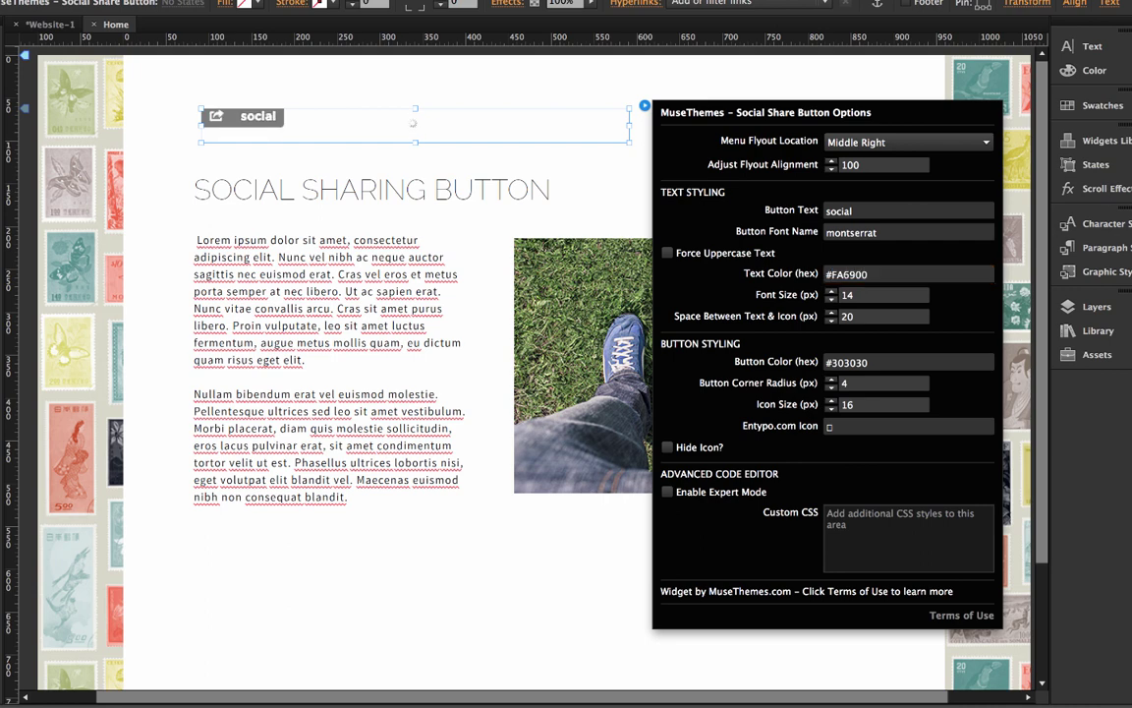
- Set the font size to 16 and the text-to-icon spacing to 10
{"action": "left_click", "coordinate": [885, 295]}
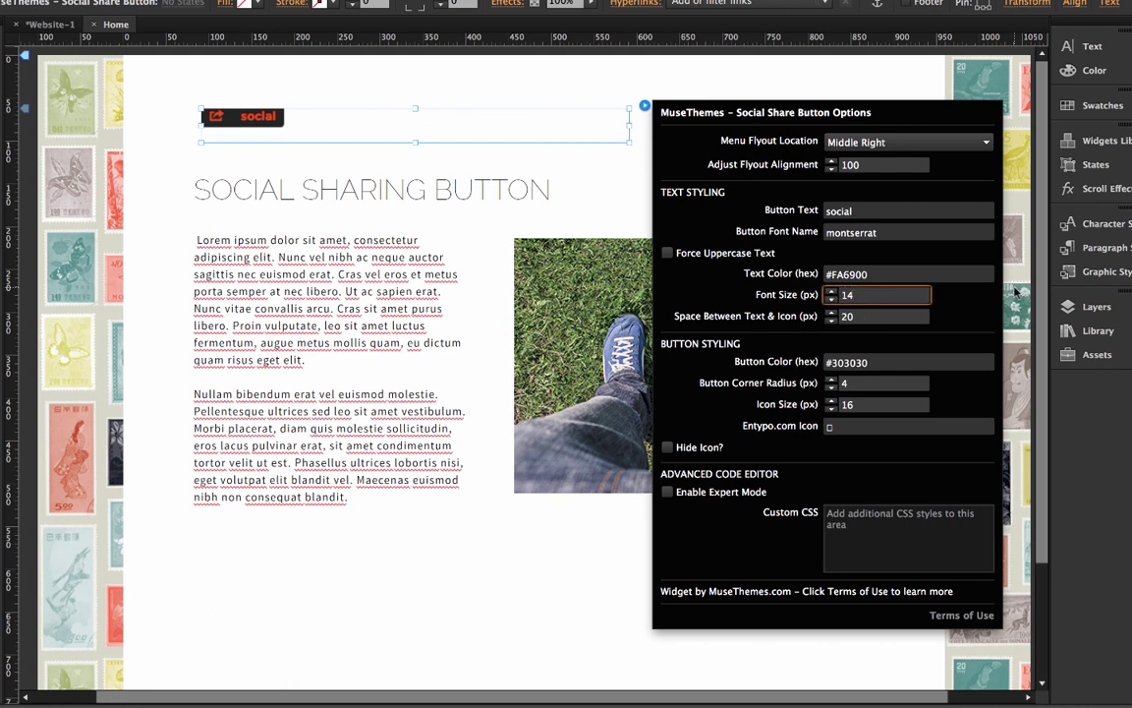
{"action": "key", "text": "BackSpace"}
{"action": "type", "text": "6"}
{"action": "key", "text": "Return"}
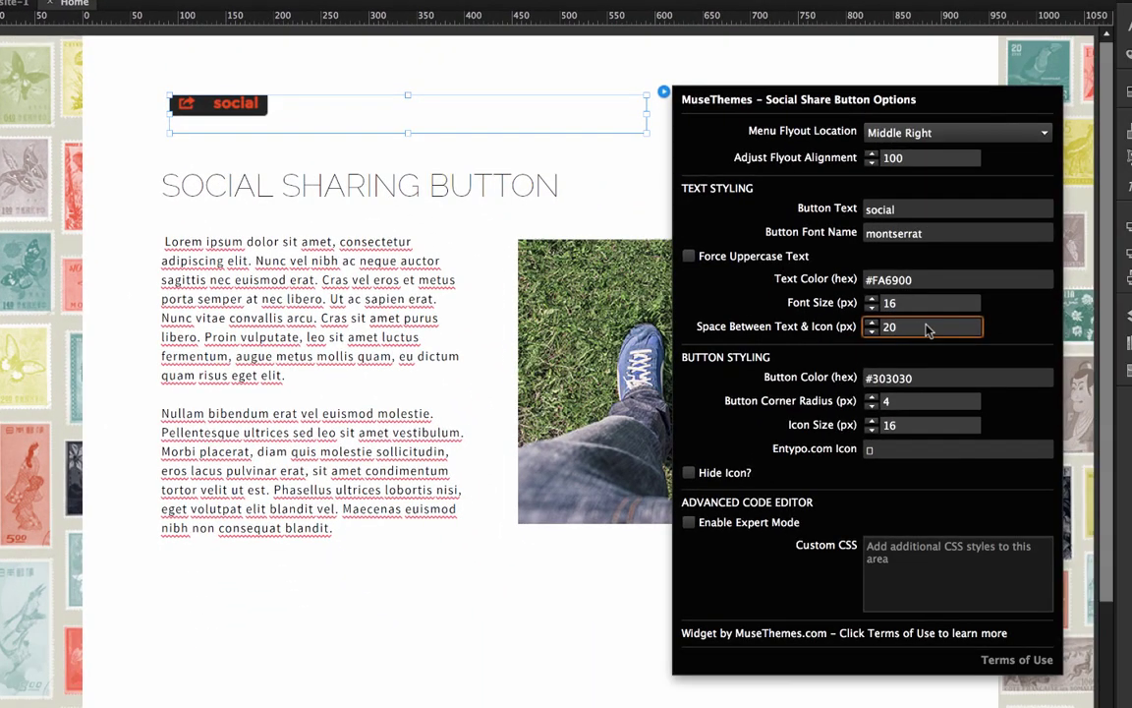
{"action": "double_click", "coordinate": [927, 327]}
{"action": "key", "text": "BackSpace"}
{"action": "type", "text": "10"}
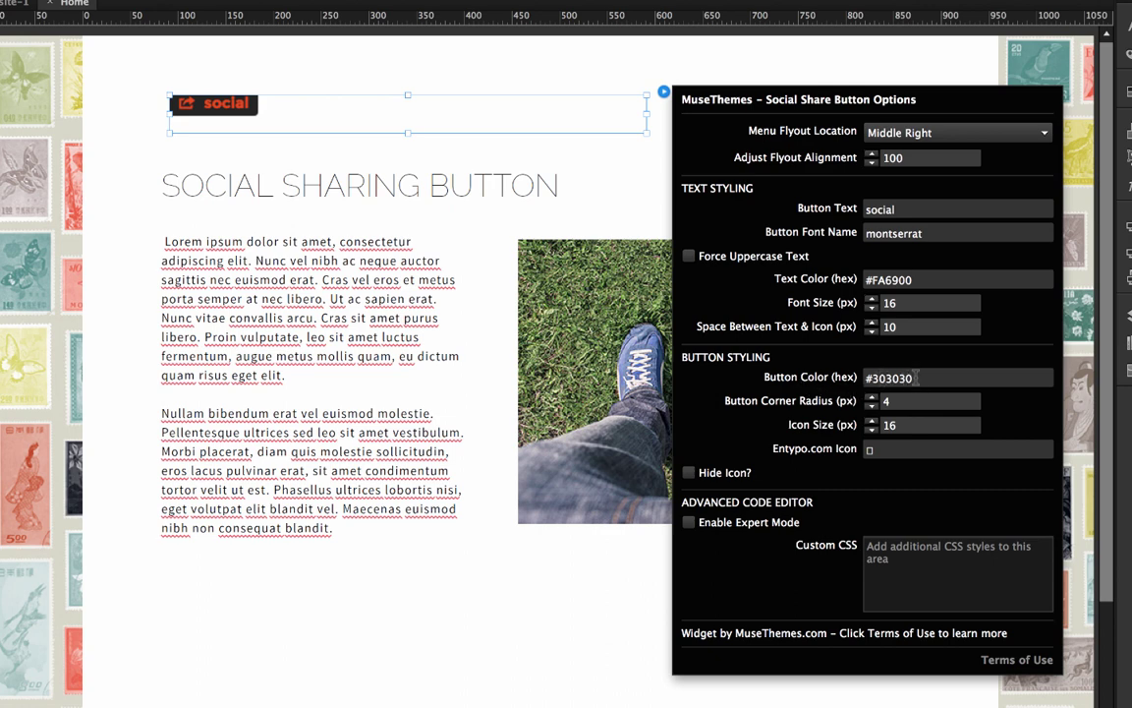
- Change the button colour to black #000000
{"action": "left_click_drag", "start_coordinate": [919, 378], "coordinate": [869, 377]}
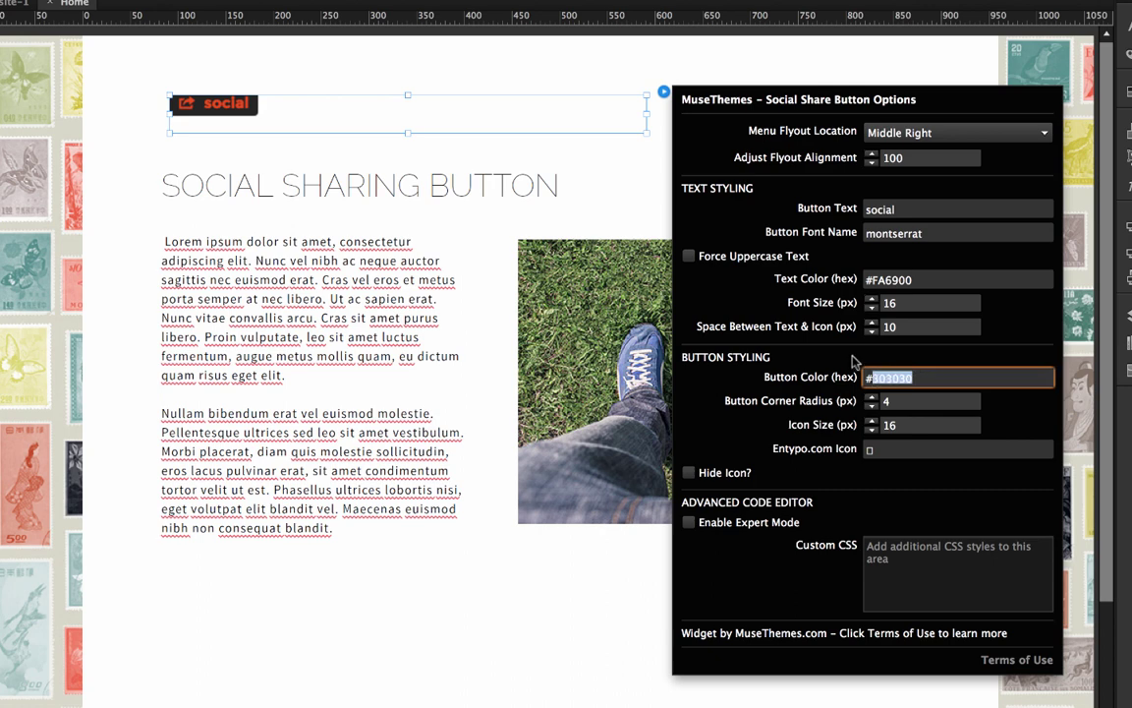
{"action": "type", "text": "000000"}
{"action": "left_click", "coordinate": [852, 362]}
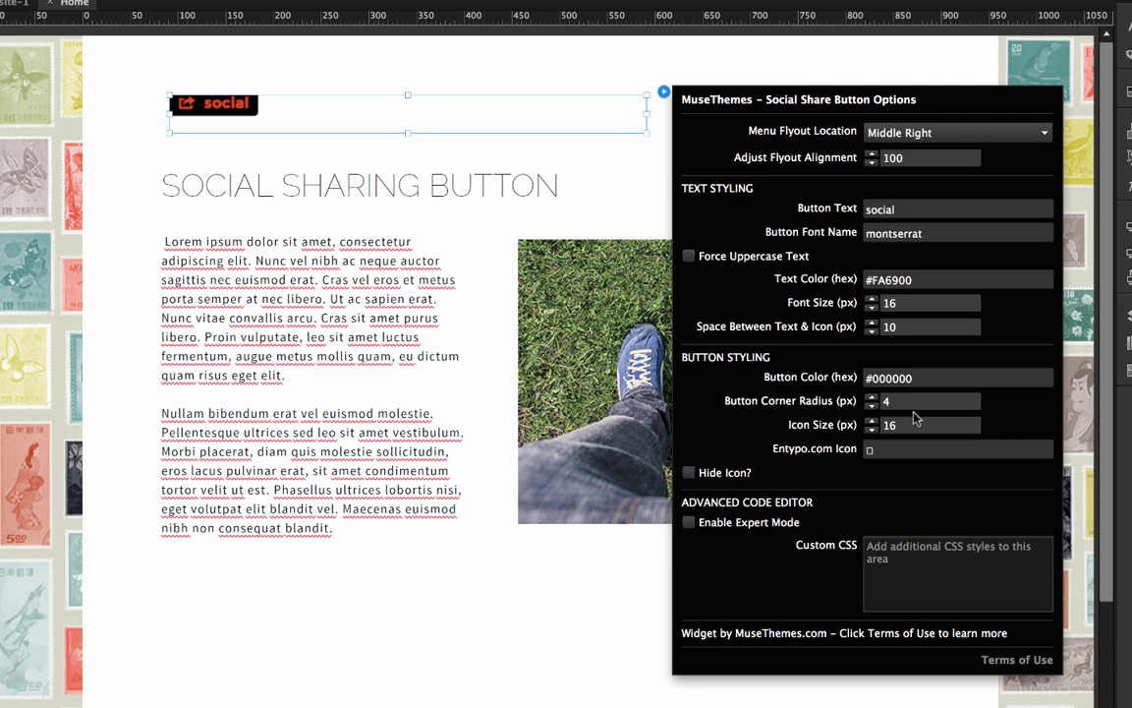
- Set the button corner radius to 0 for square corners
{"action": "left_click", "coordinate": [881, 402]}
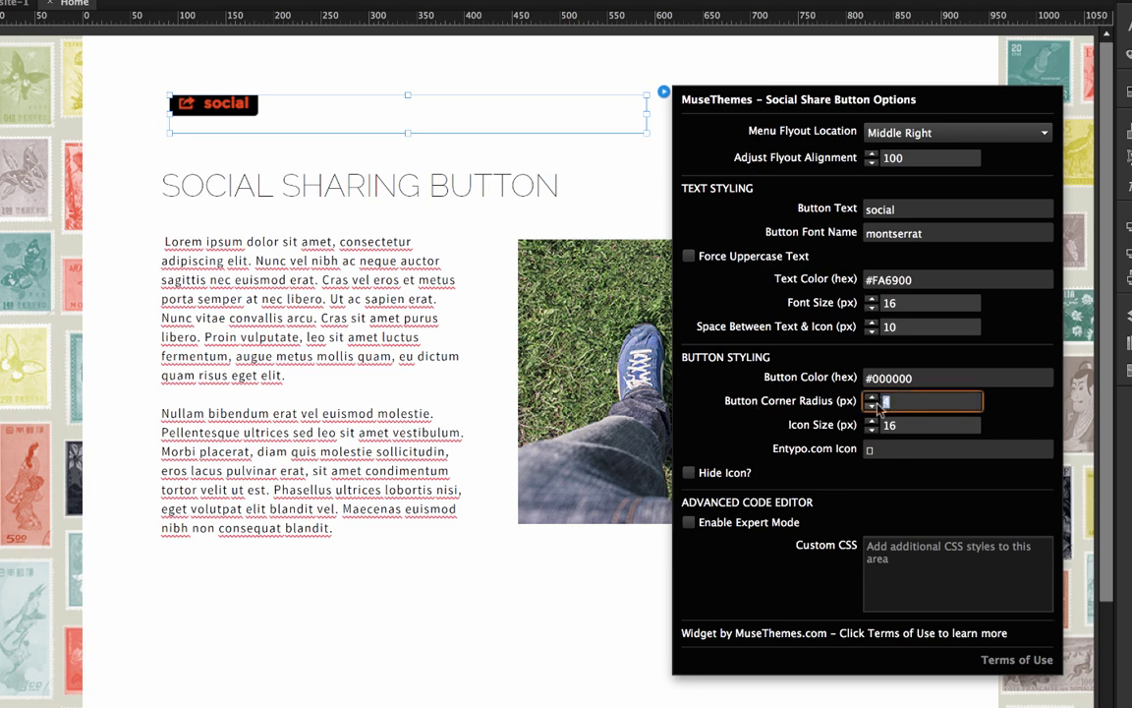
{"action": "type", "text": "10"}
{"action": "key", "text": "Return"}
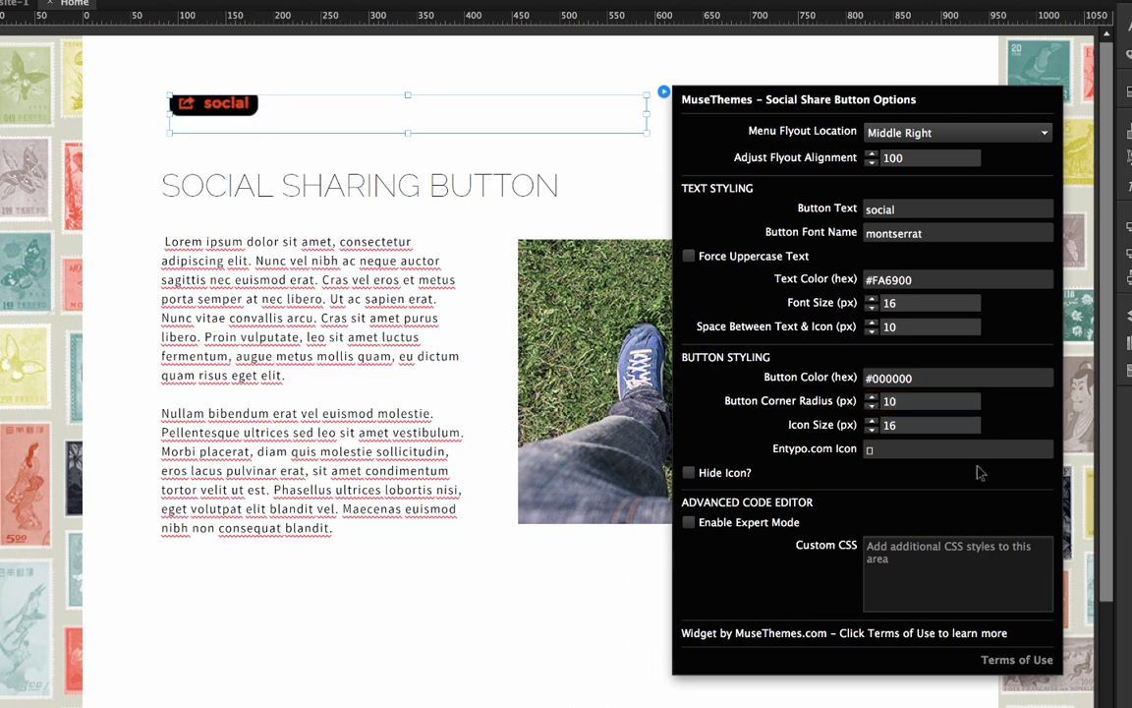
{"action": "left_click", "coordinate": [901, 400]}
{"action": "key", "text": "BackSpace"}
{"action": "type", "text": "0"}
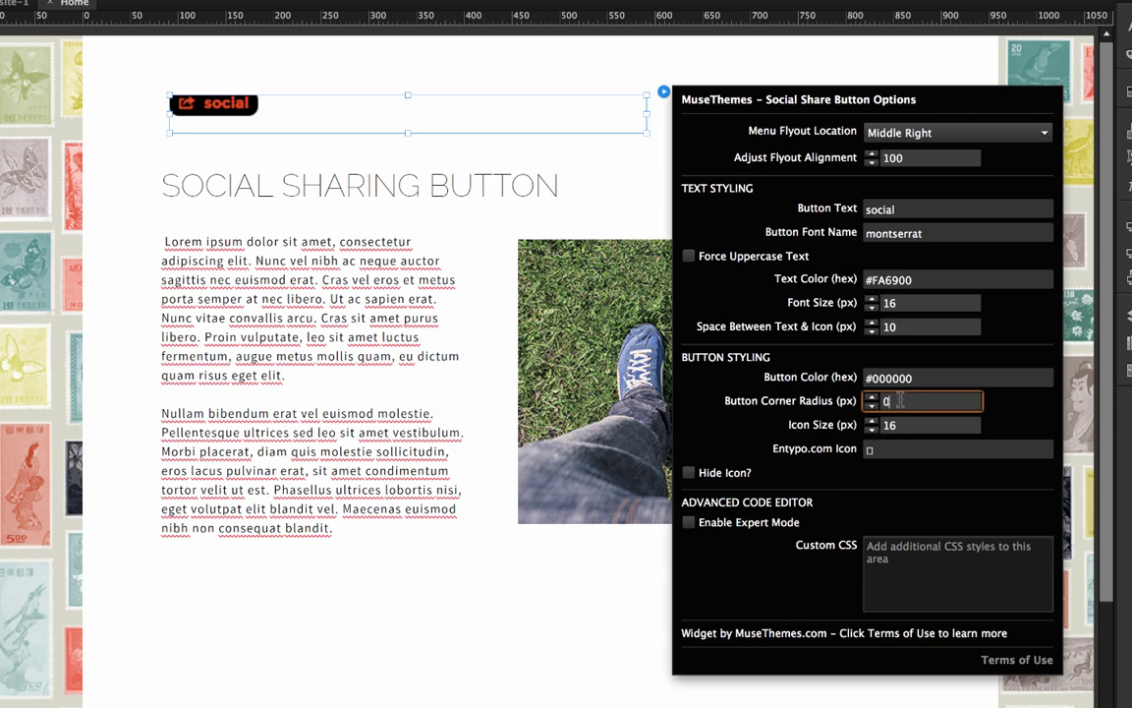
{"action": "key", "text": "Return"}
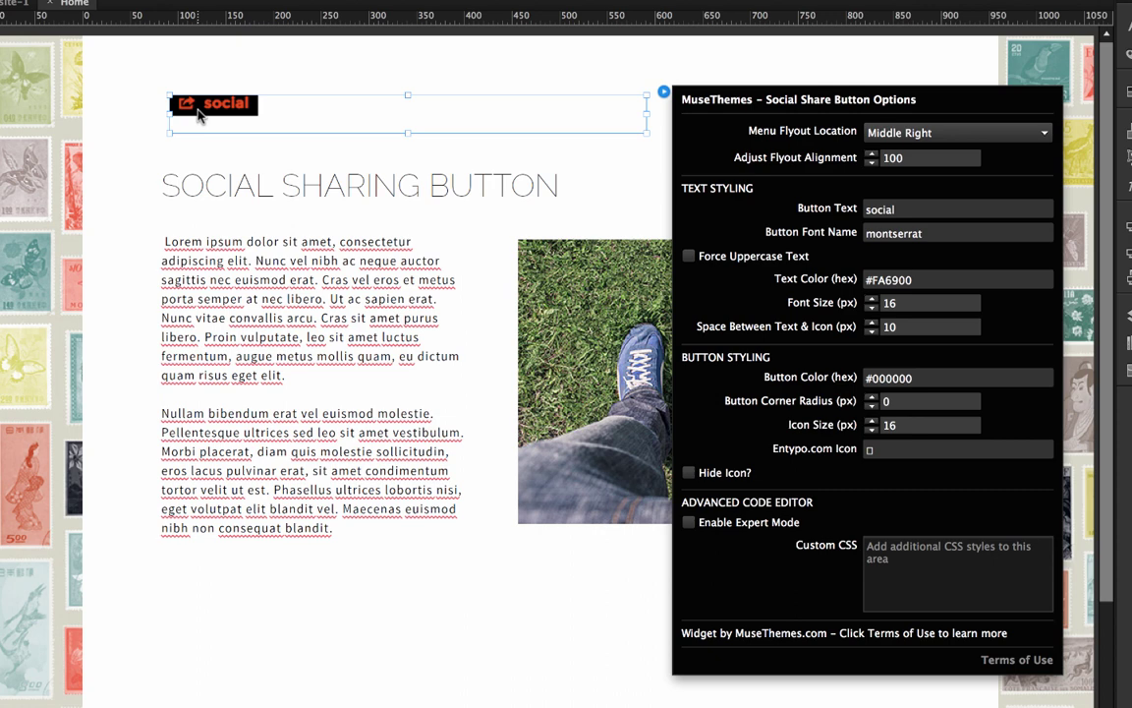
- Enlarge the icon size to 40
{"action": "left_click", "coordinate": [903, 424]}
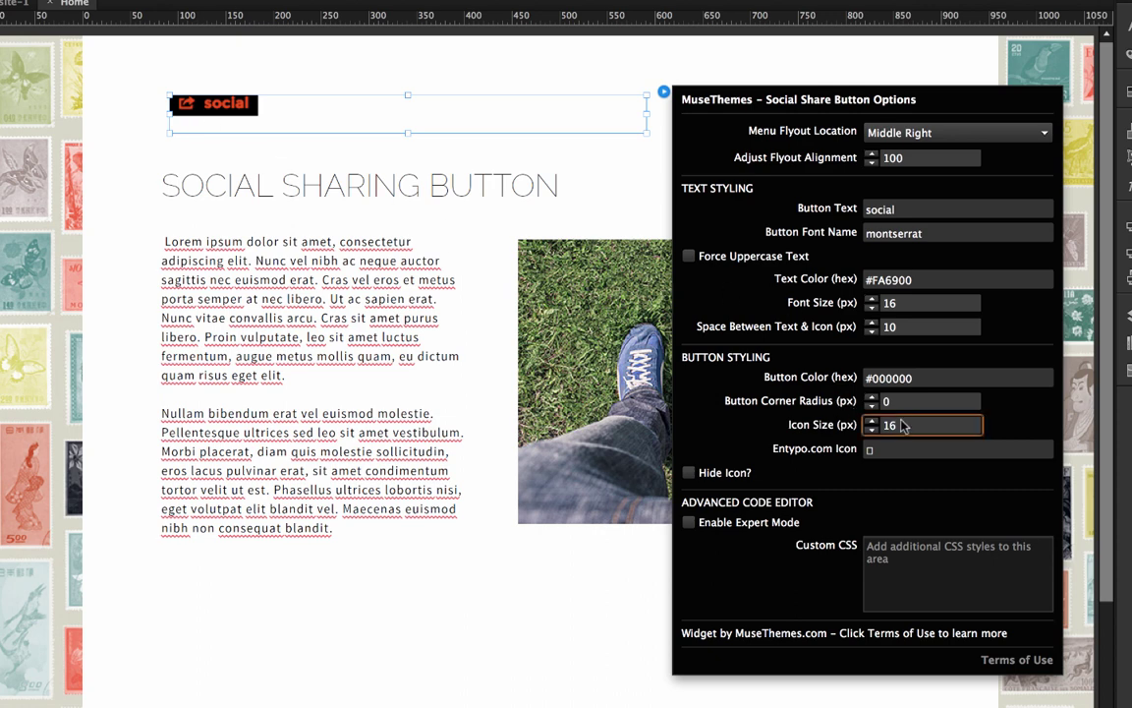
{"action": "type", "text": "40"}
{"action": "key", "text": "Return"}
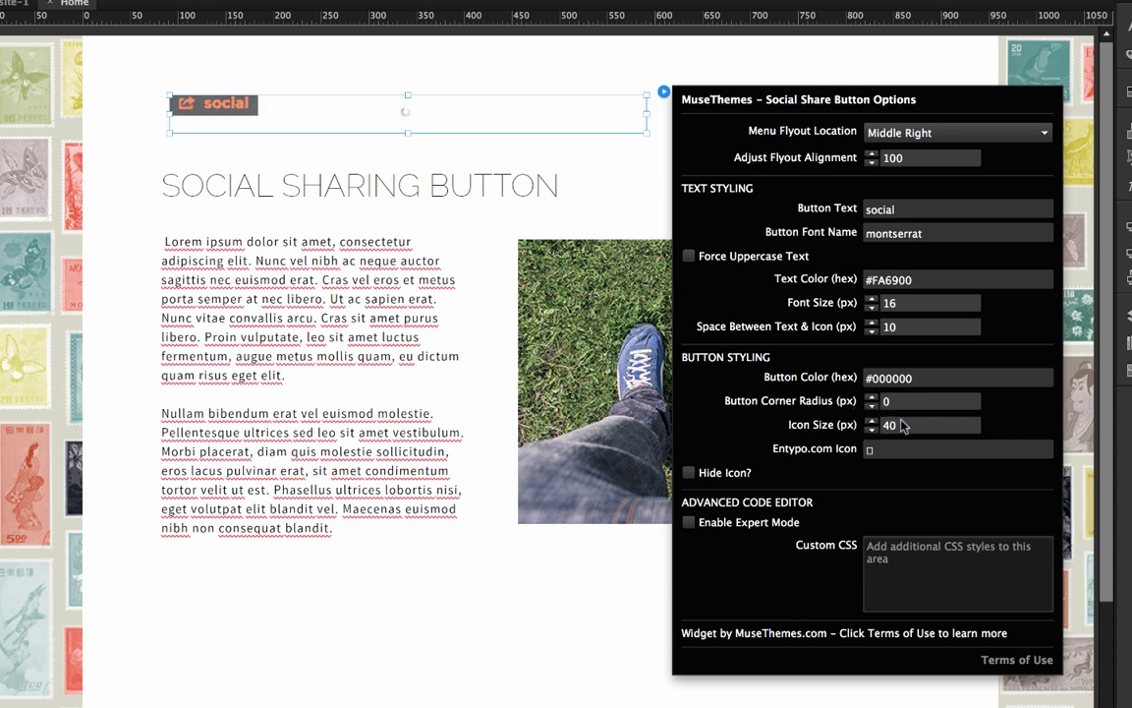
- Preview the page in the browser, then return to Muse
{"action": "left_click", "coordinate": [157, 57]}
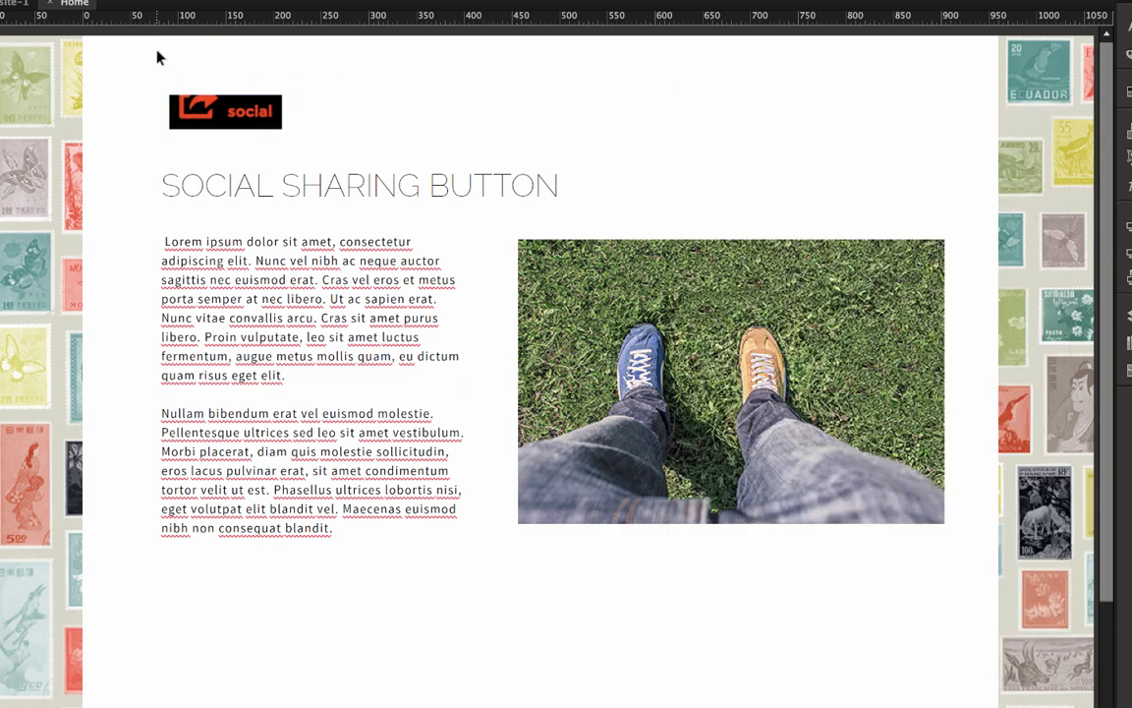
{"action": "left_click", "coordinate": [218, 263]}
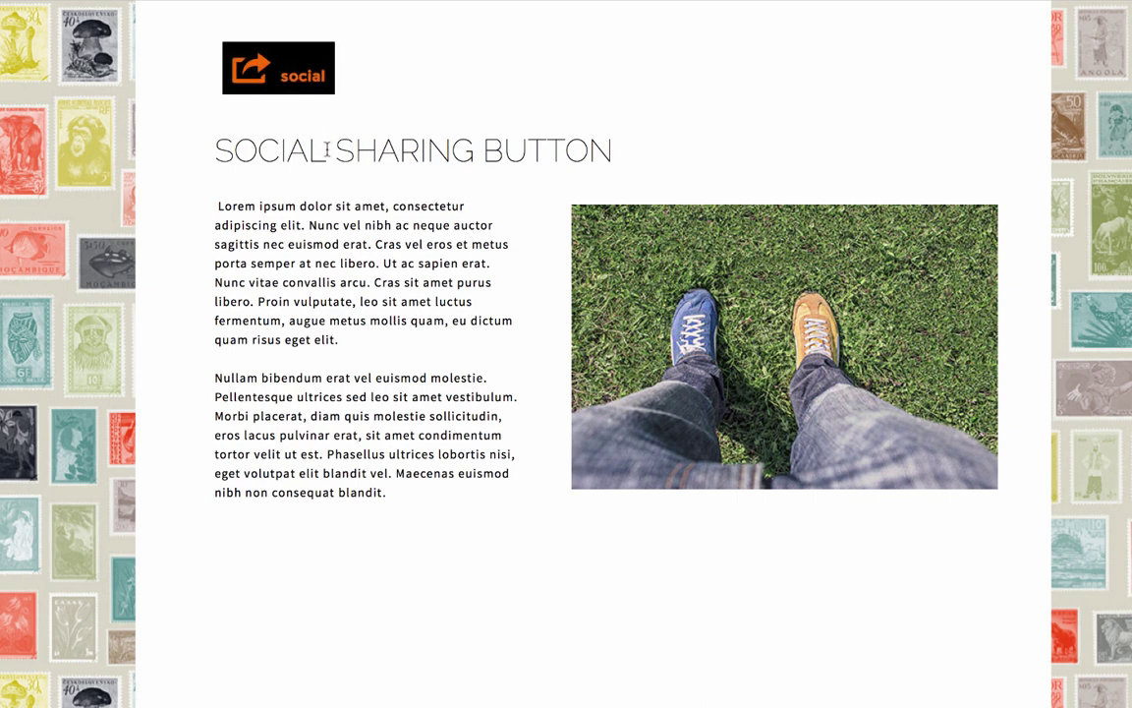
{"action": "left_click", "coordinate": [487, 698]}
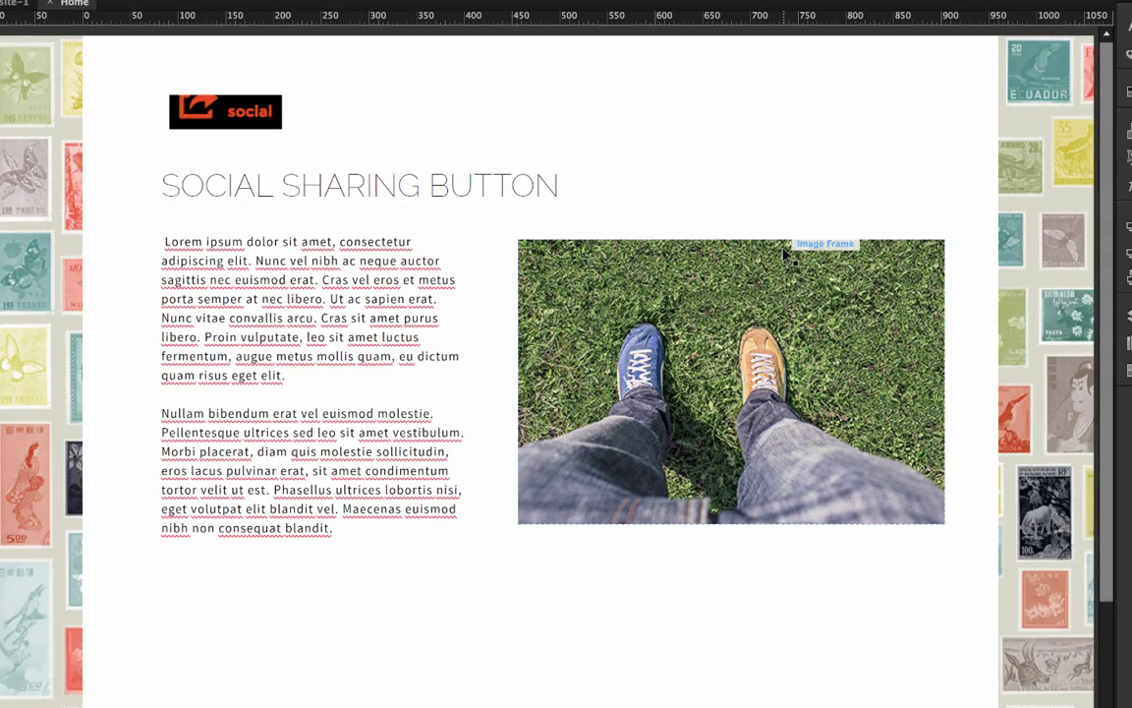
- Reopen the social button widget's options, then close them from the canvas
{"action": "left_click", "coordinate": [292, 128]}
{"action": "left_click", "coordinate": [665, 91]}
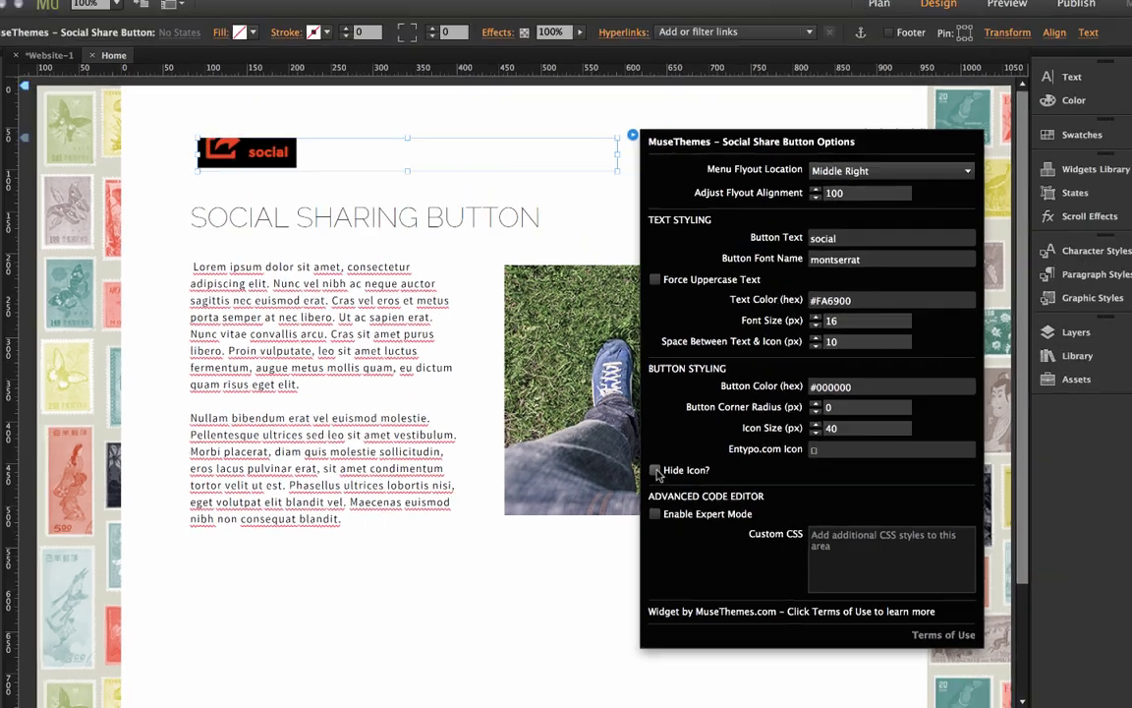
{"action": "left_click", "coordinate": [469, 282]}
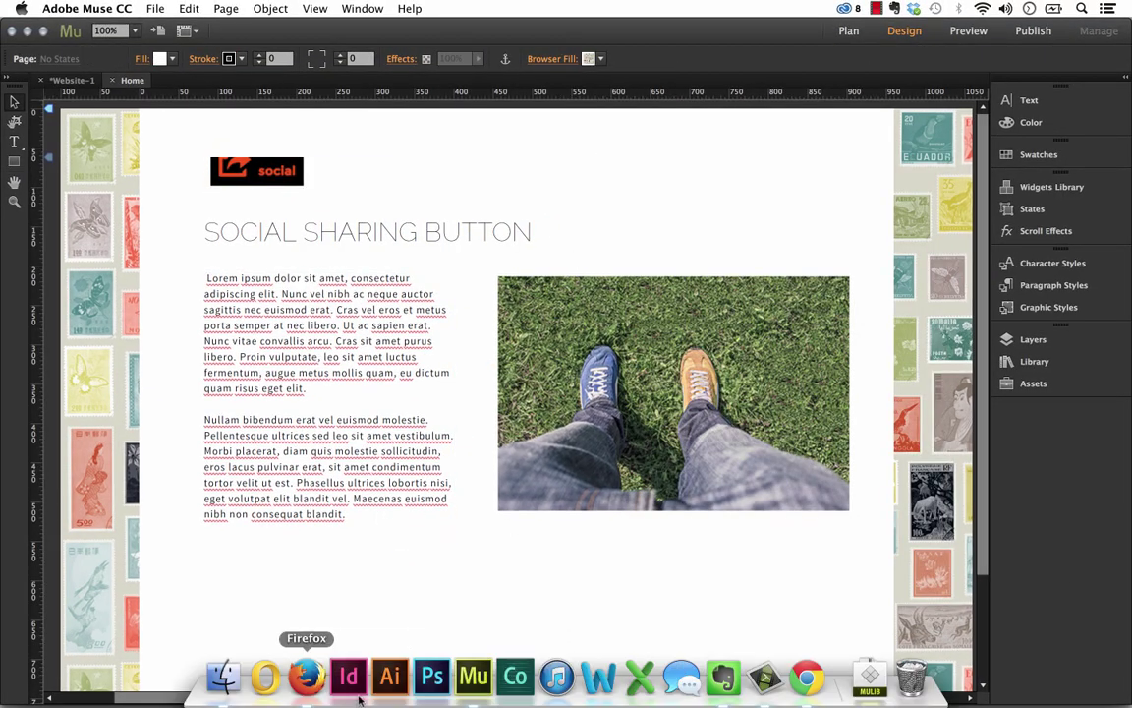
- Select the star pictogram in Firefox's Entypo icon grid, then return to Muse
{"action": "left_click", "coordinate": [295, 680]}
{"action": "scroll", "coordinate": [979, 415], "scroll_direction": "up", "scroll_amount": 5}
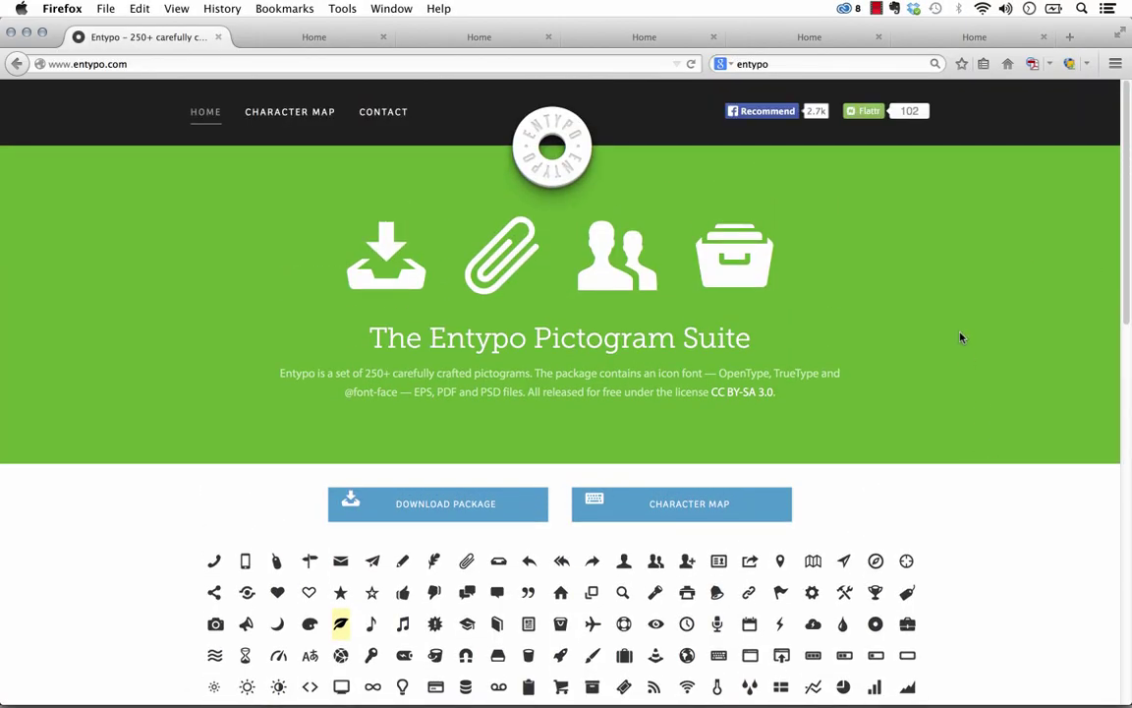
{"action": "scroll", "coordinate": [962, 337], "scroll_direction": "down", "scroll_amount": 3}
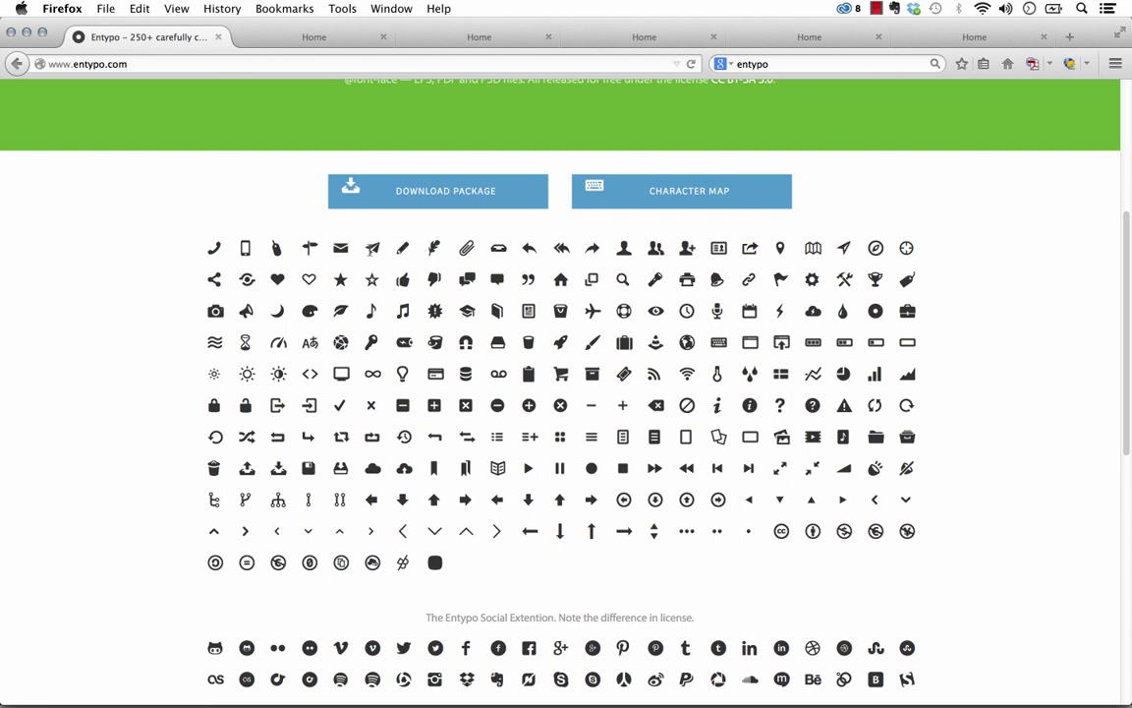
{"action": "left_click_drag", "start_coordinate": [307, 219], "coordinate": [340, 280]}
{"action": "left_click", "coordinate": [341, 279]}
{"action": "left_click", "coordinate": [475, 676]}
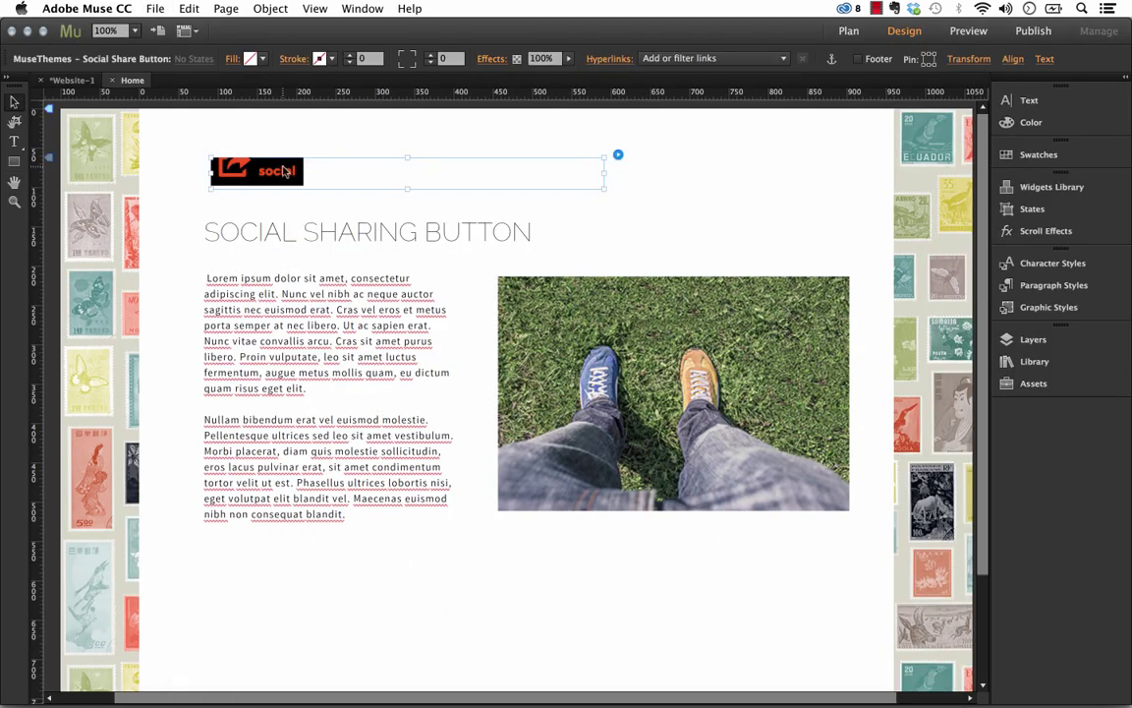
- Paste the Entypo star glyph into the button's Entypo.com Icon setting
{"action": "left_click", "coordinate": [618, 154]}
{"action": "left_click", "coordinate": [790, 448]}
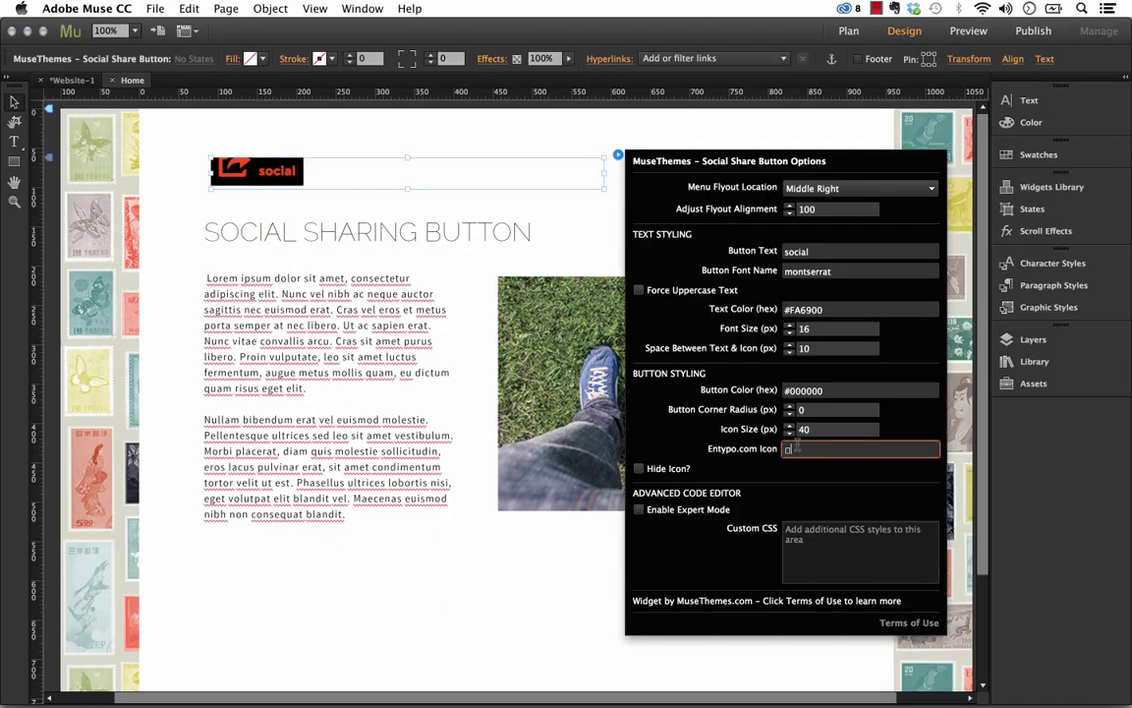
{"action": "type", "text": "★"}
{"action": "key", "text": "Return"}
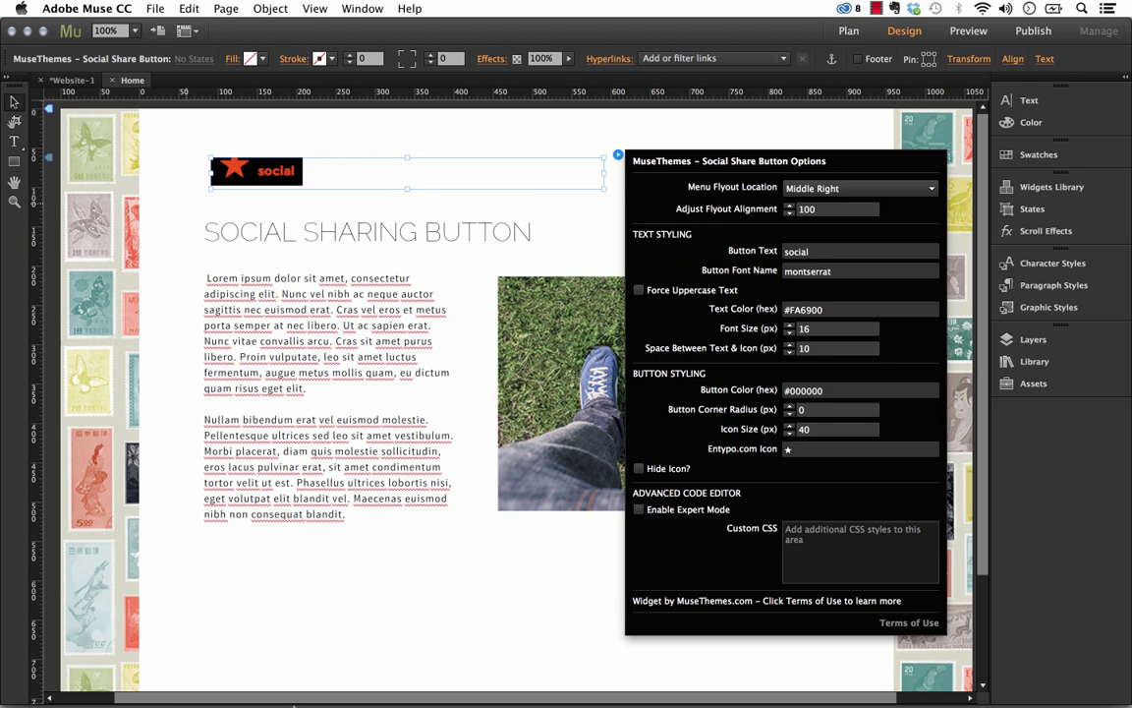
- Replace the icon with the Entypo starburst glyph taken from Firefox
{"action": "left_click", "coordinate": [303, 677]}
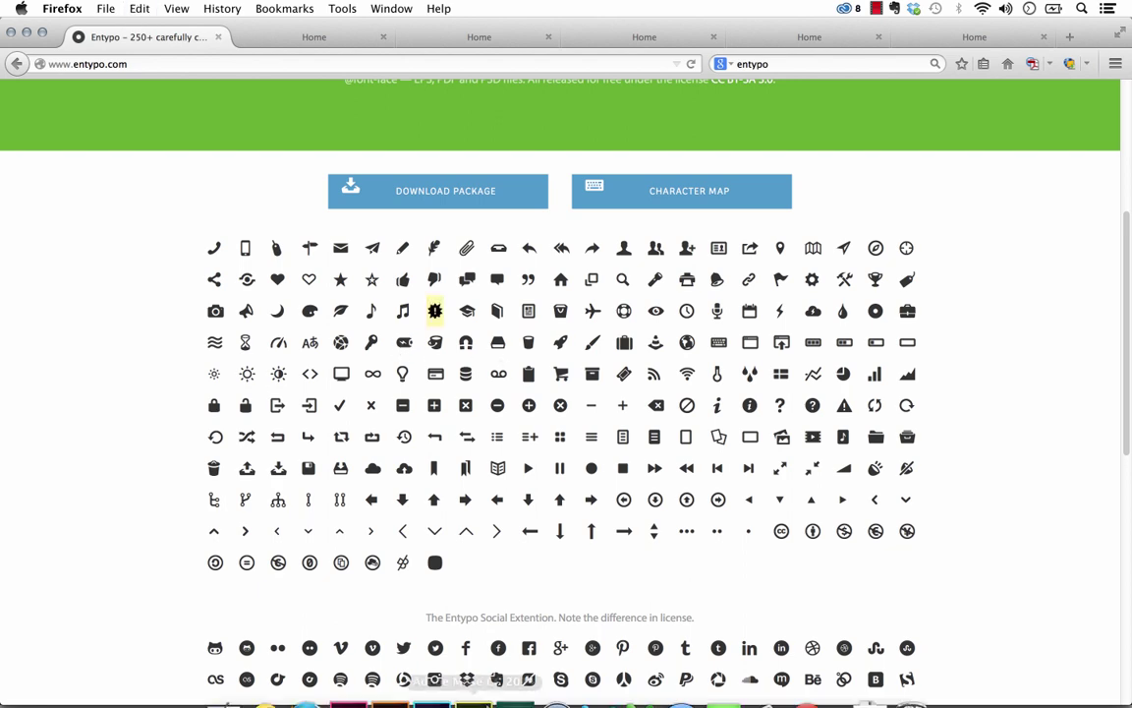
{"action": "left_click", "coordinate": [470, 679]}
{"action": "left_click", "coordinate": [253, 175]}
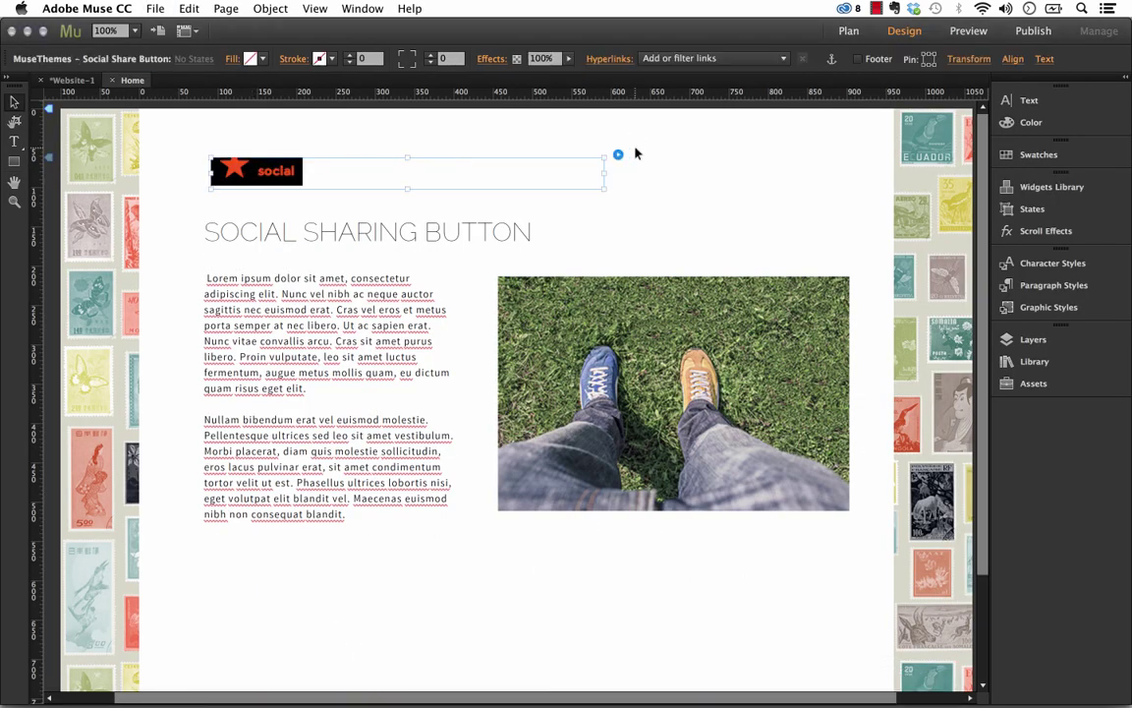
{"action": "left_click", "coordinate": [618, 154]}
{"action": "left_click", "coordinate": [823, 449]}
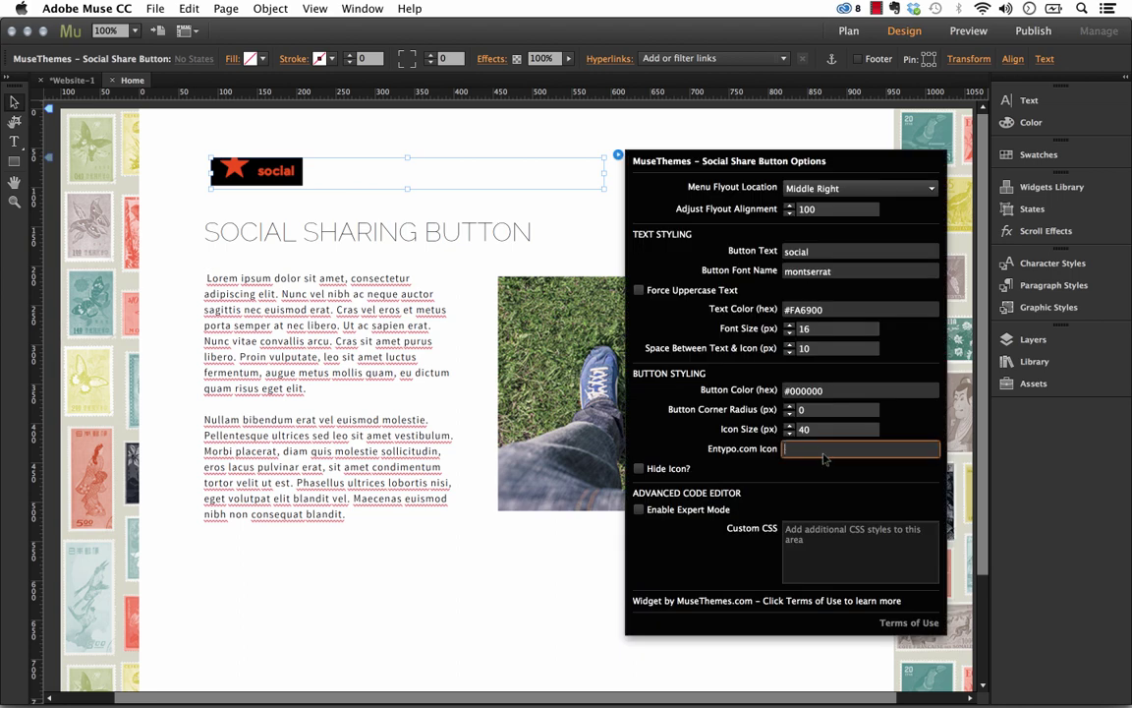
{"action": "key", "text": "Return"}
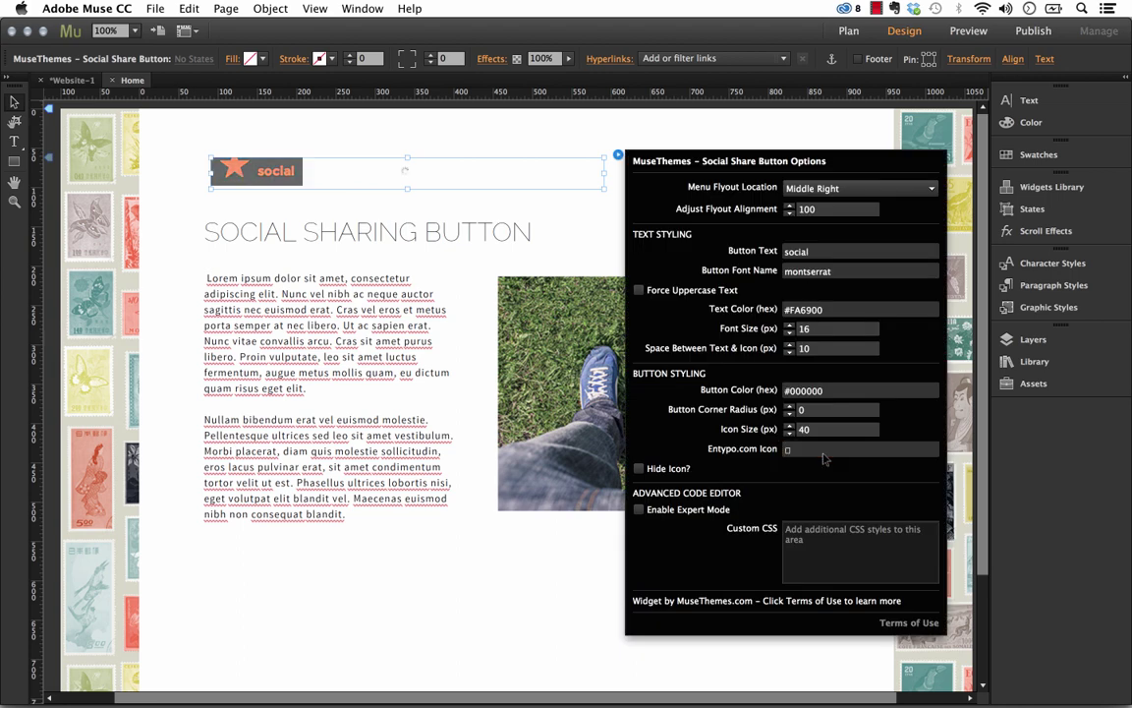
- Close, deselect and reselect the social button, then reopen its options
{"action": "left_click", "coordinate": [167, 226]}
{"action": "left_click", "coordinate": [191, 202]}
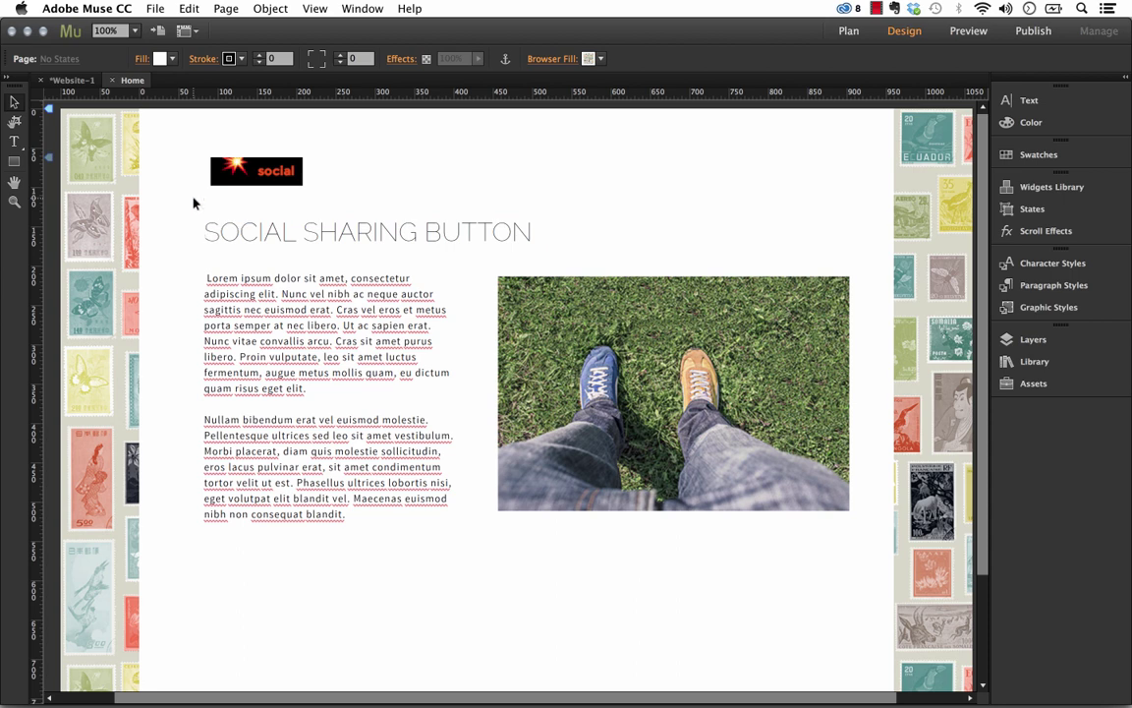
{"action": "left_click", "coordinate": [232, 167]}
{"action": "left_click", "coordinate": [619, 155]}
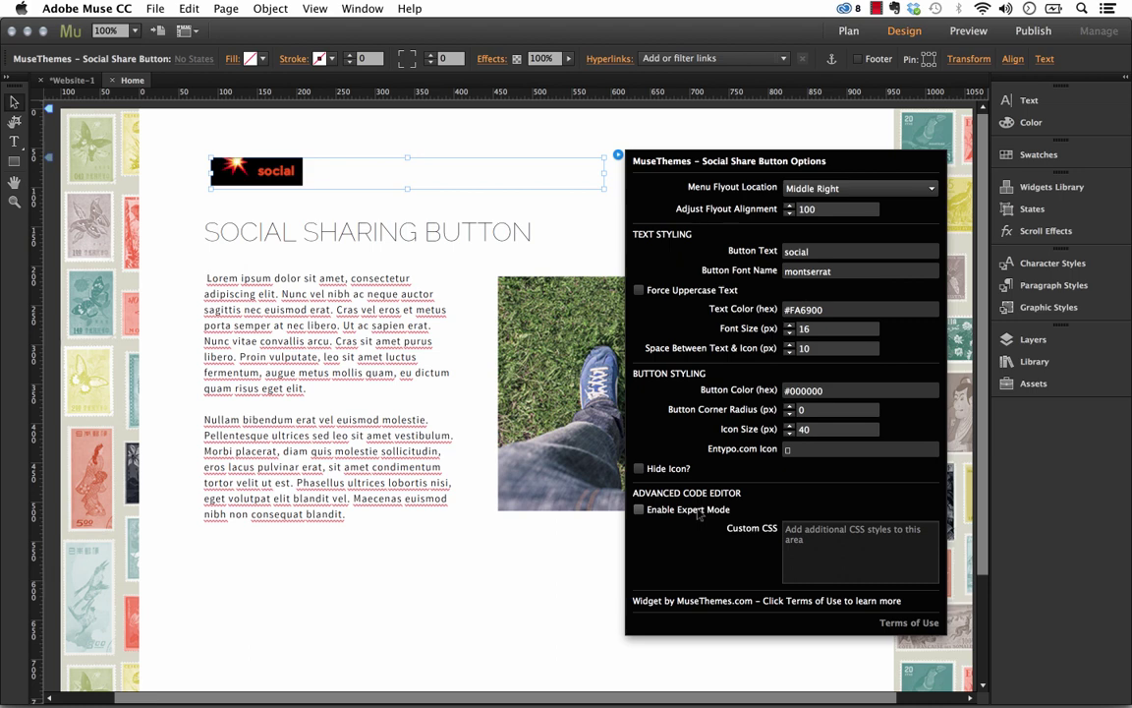
- Toggle Expert Mode on and back off, close the options, and open the File menu
{"action": "left_click", "coordinate": [639, 511]}
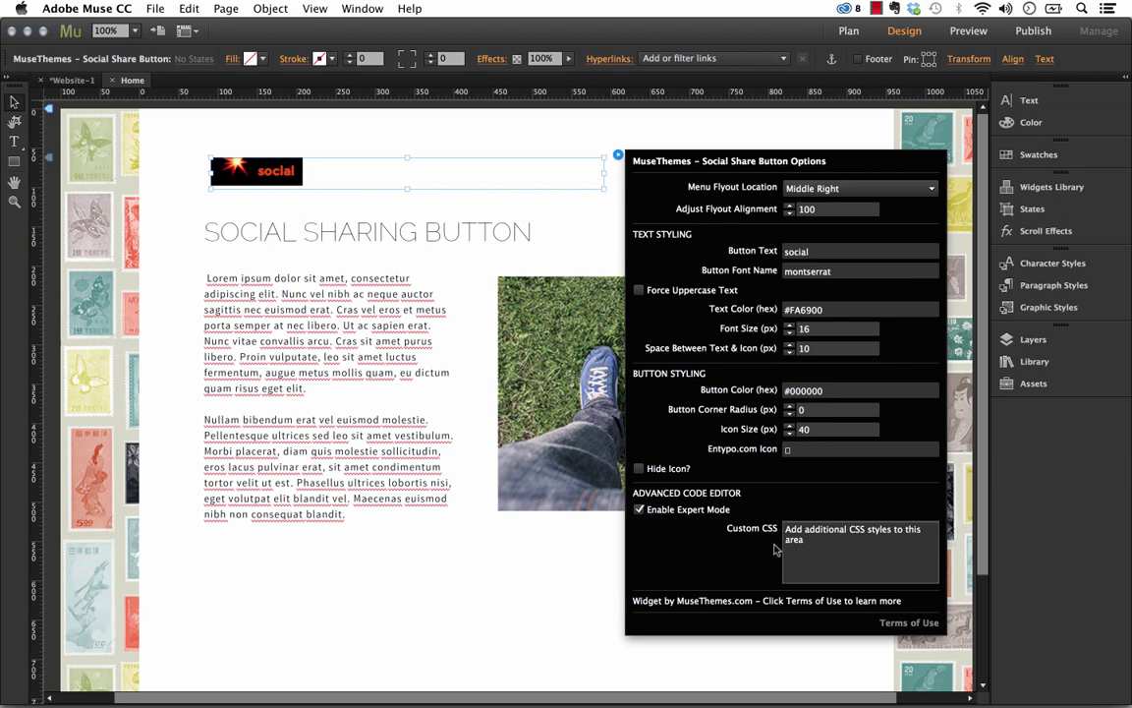
{"action": "left_click", "coordinate": [639, 510]}
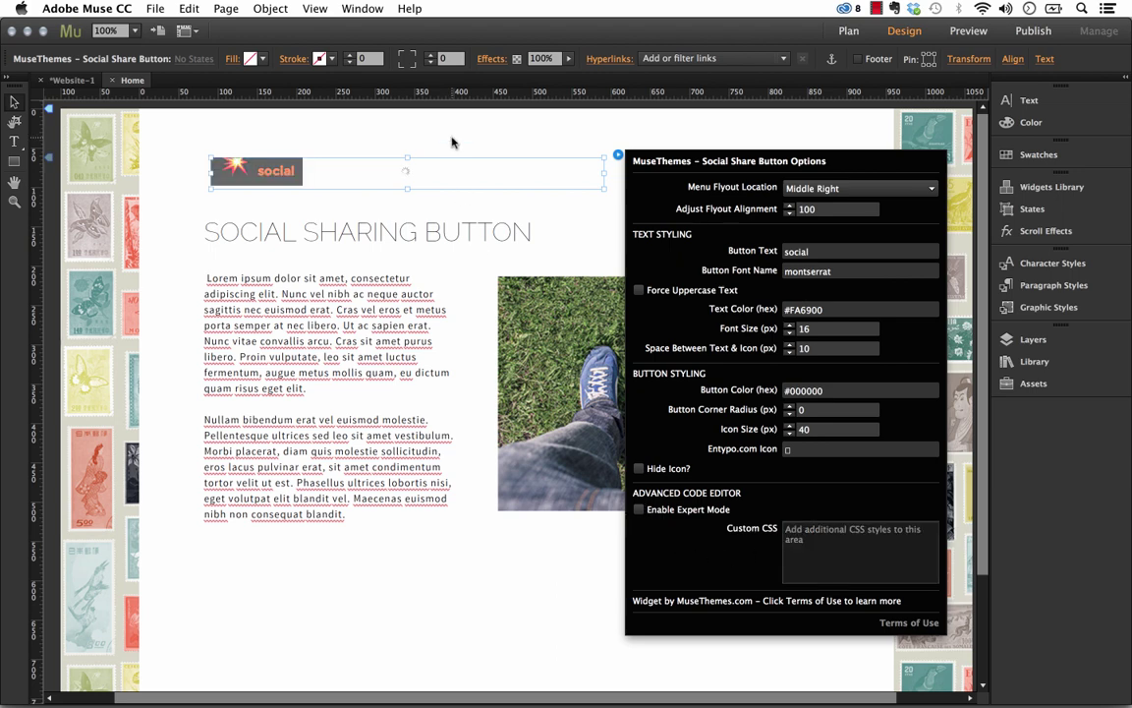
{"action": "left_click", "coordinate": [409, 129]}
{"action": "left_click", "coordinate": [87, 8]}
{"action": "mouse_move", "coordinate": [156, 8]}
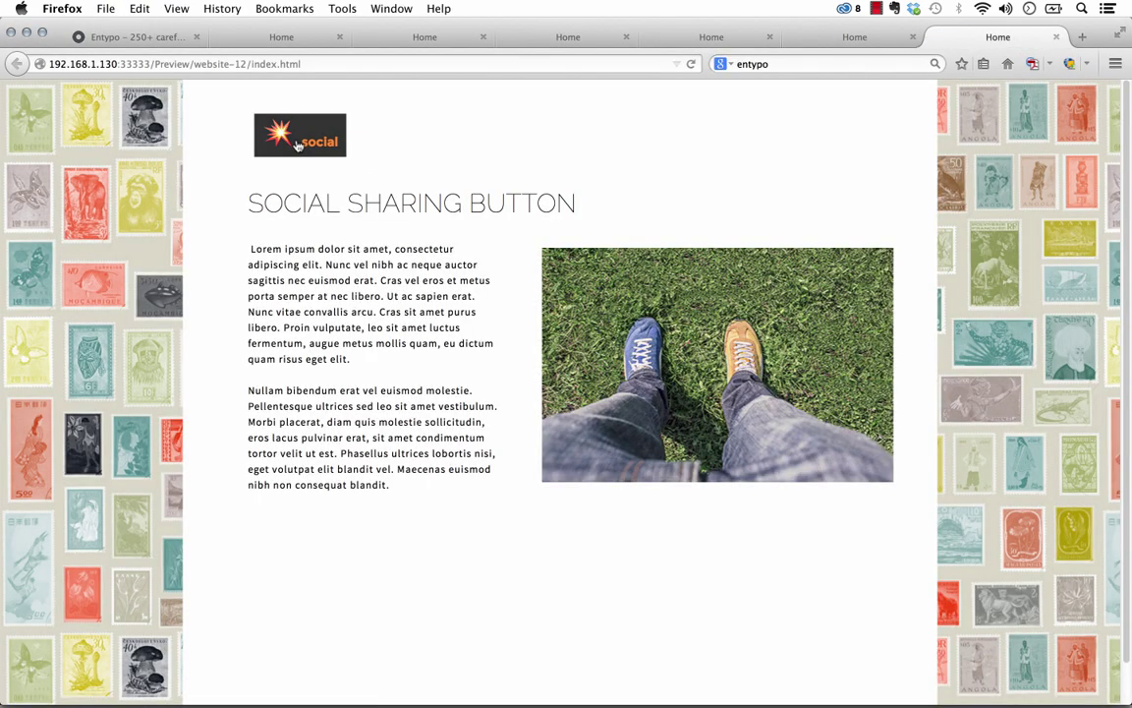
- In the Firefox preview, open and collapse the share flyout twice
{"action": "left_click", "coordinate": [298, 145]}
{"action": "left_click", "coordinate": [306, 144]}
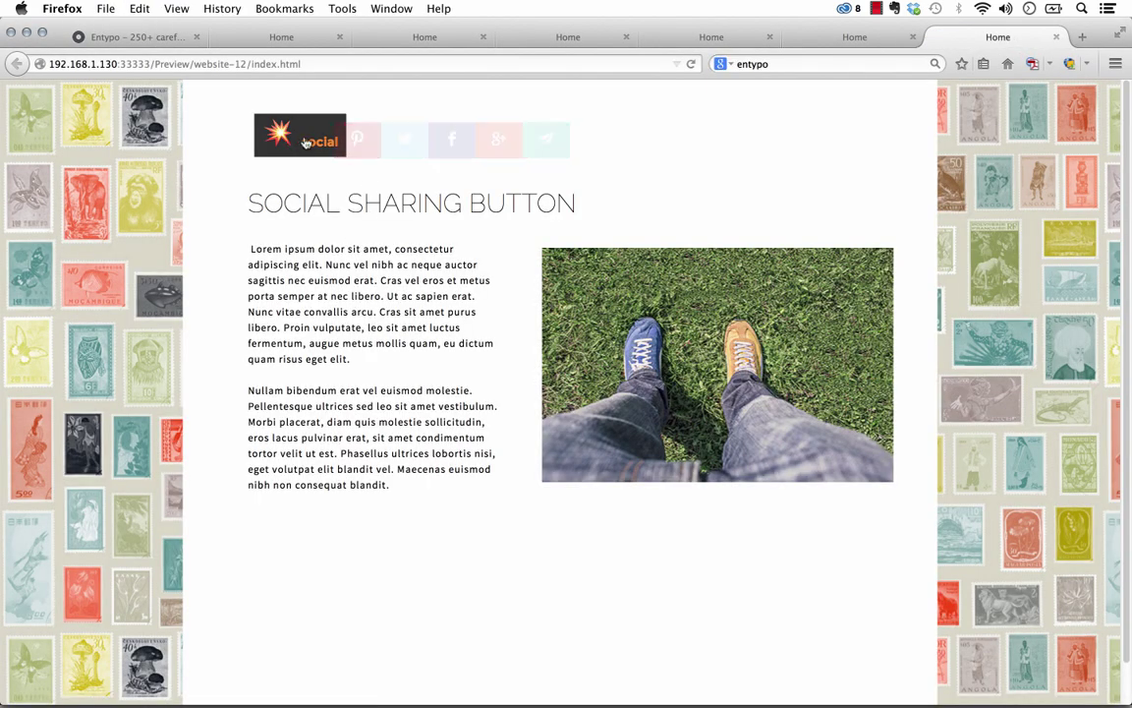
{"action": "left_click", "coordinate": [304, 144]}
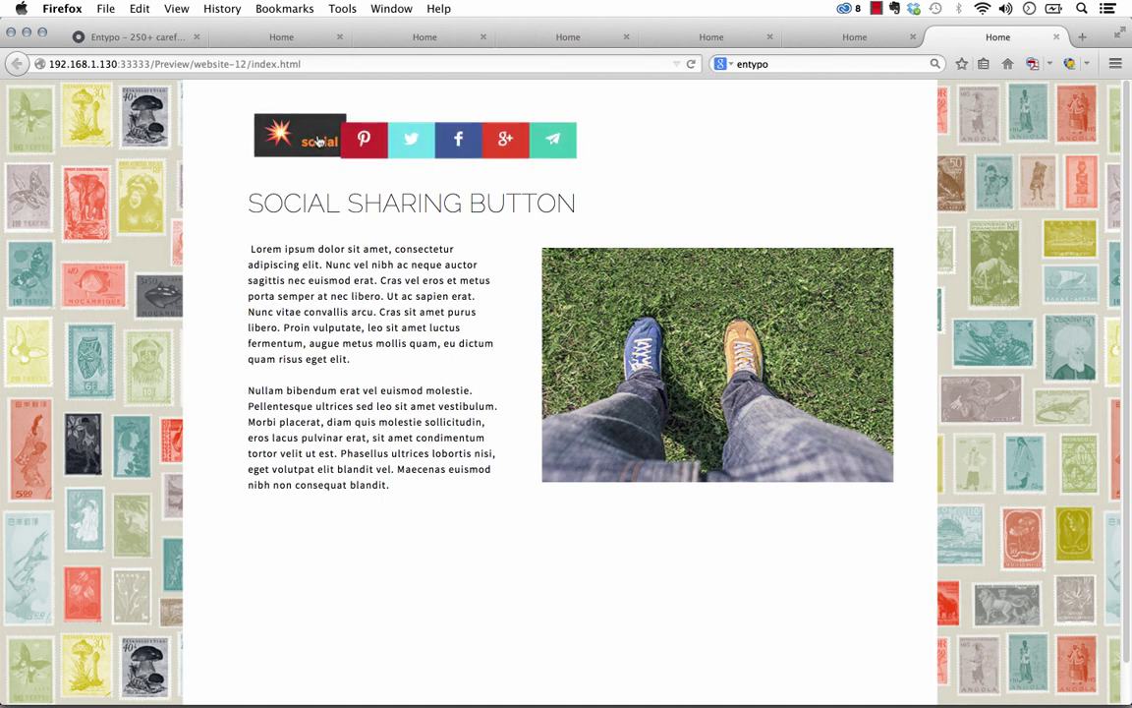
{"action": "left_click", "coordinate": [317, 140]}
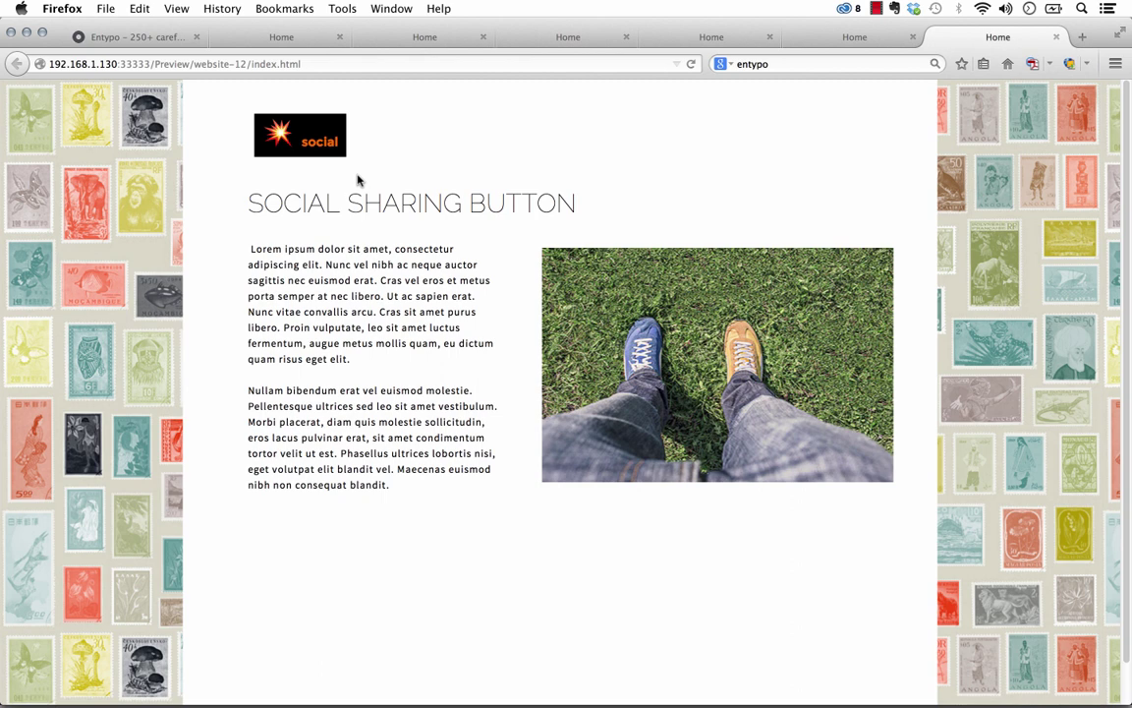